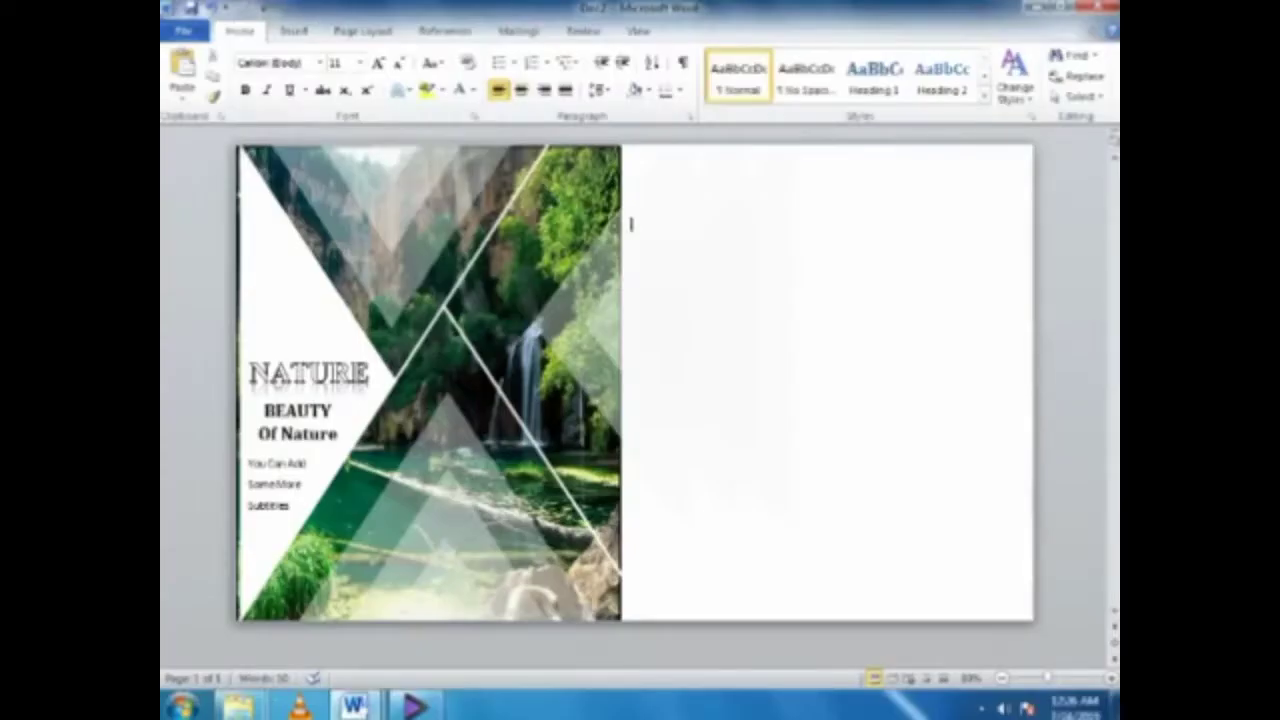
# Step: Open Insert Picture on the Local Disk (E:) > Wallpapers > Beauty Of Nature folder
pyautogui.click(293, 31)
pyautogui.click(323, 78)
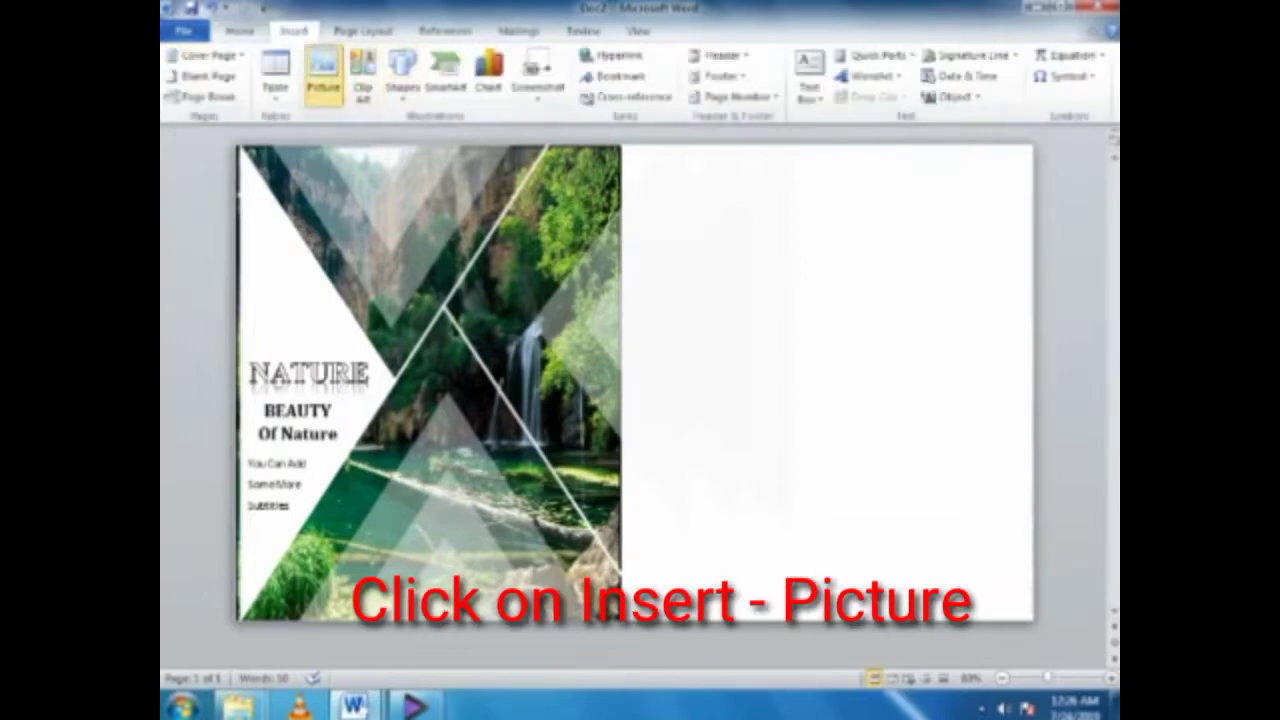
pyautogui.click(232, 167)
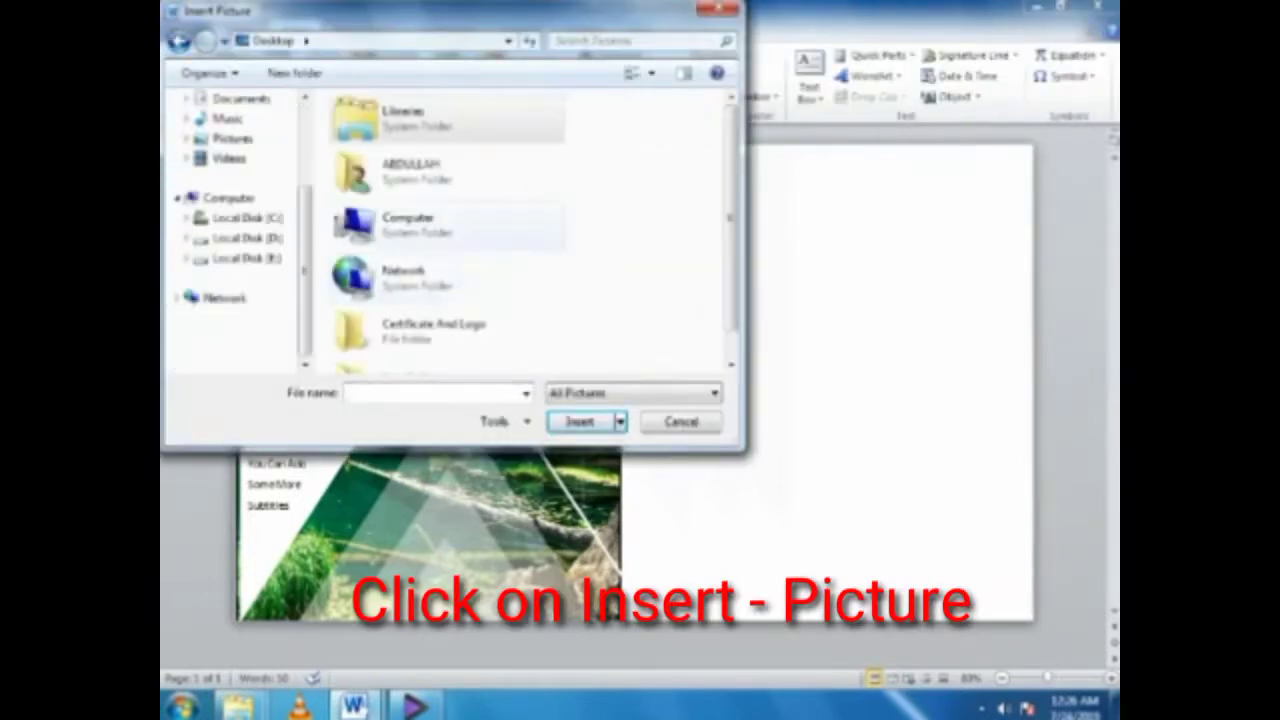
pyautogui.doubleClick(357, 220)
pyautogui.doubleClick(400, 249)
pyautogui.click(480, 268)
pyautogui.doubleClick(380, 247)
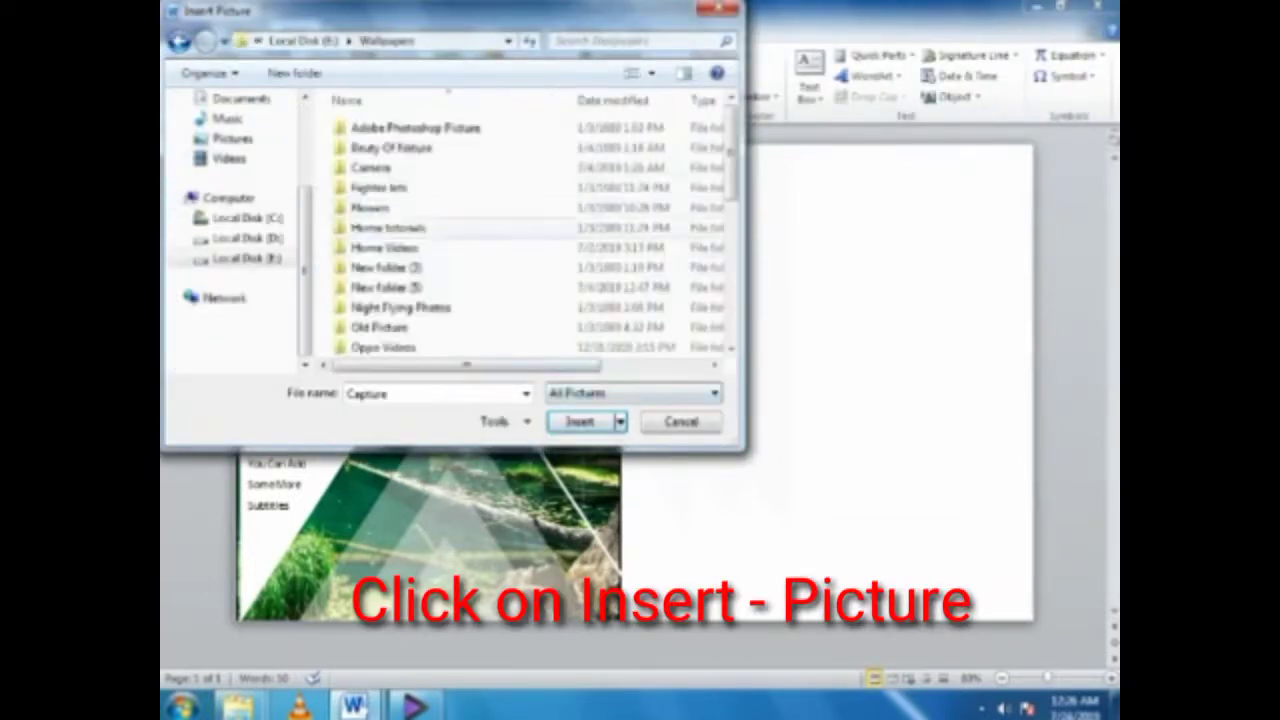
pyautogui.doubleClick(400, 150)
# Step: Scroll through the Beauty Of Nature thumbnails to find a photo for the right panel
pyautogui.scroll(-3, 508, 230)
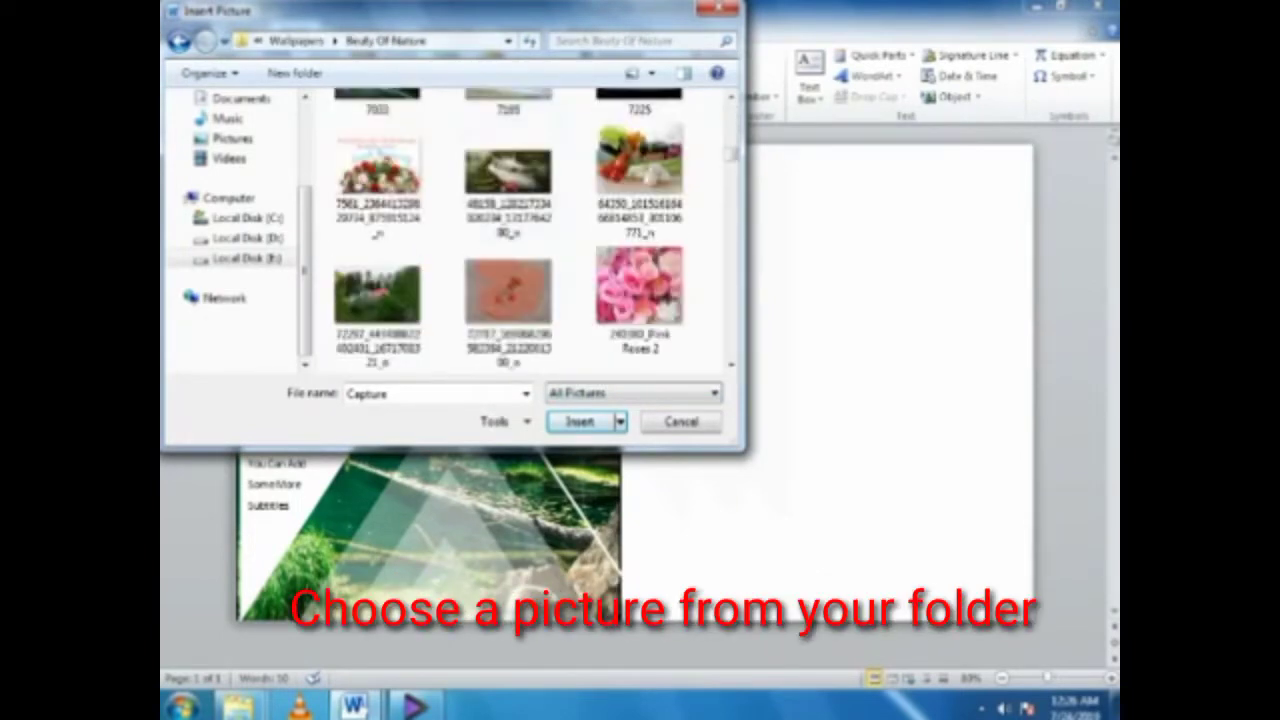
pyautogui.moveTo(300, 10); pyautogui.dragTo(636, 52)
pyautogui.scroll(-3, 845, 270)
pyautogui.scroll(-3, 845, 270)
pyautogui.scroll(-3, 845, 270)
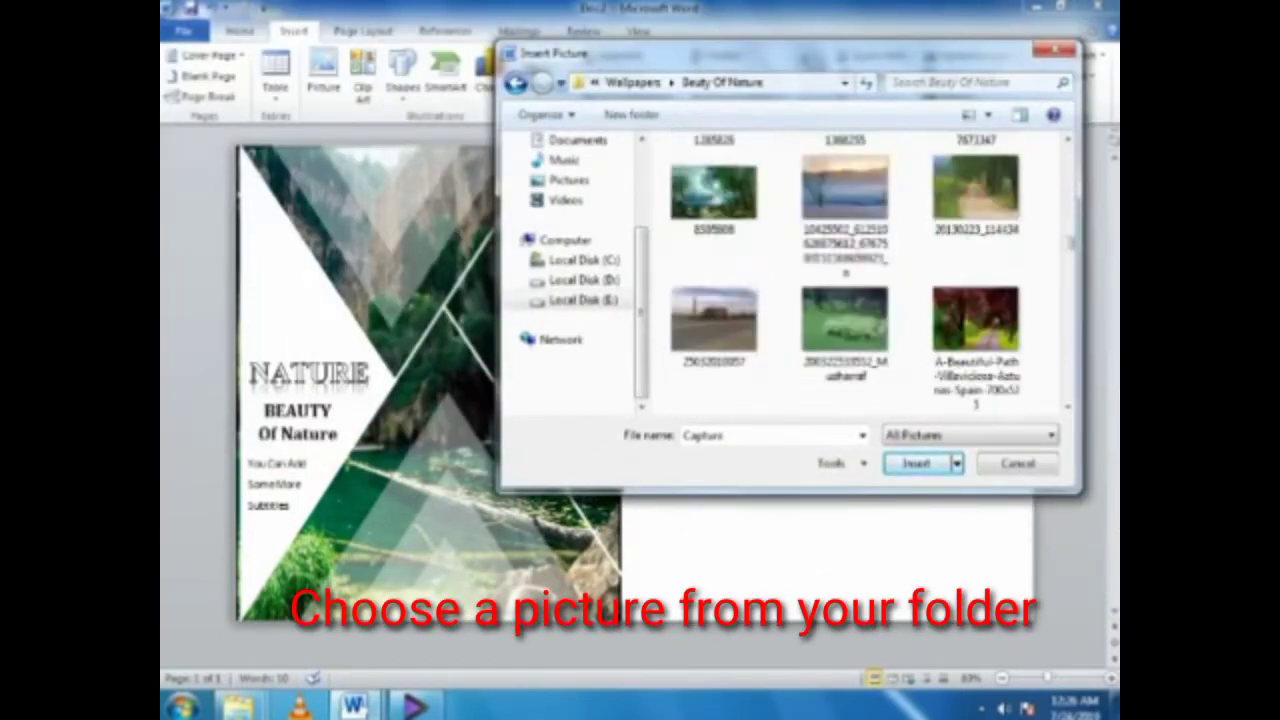
pyautogui.scroll(-3, 845, 270)
pyautogui.scroll(-3, 845, 270)
pyautogui.scroll(-3, 845, 270)
pyautogui.scroll(-3, 845, 270)
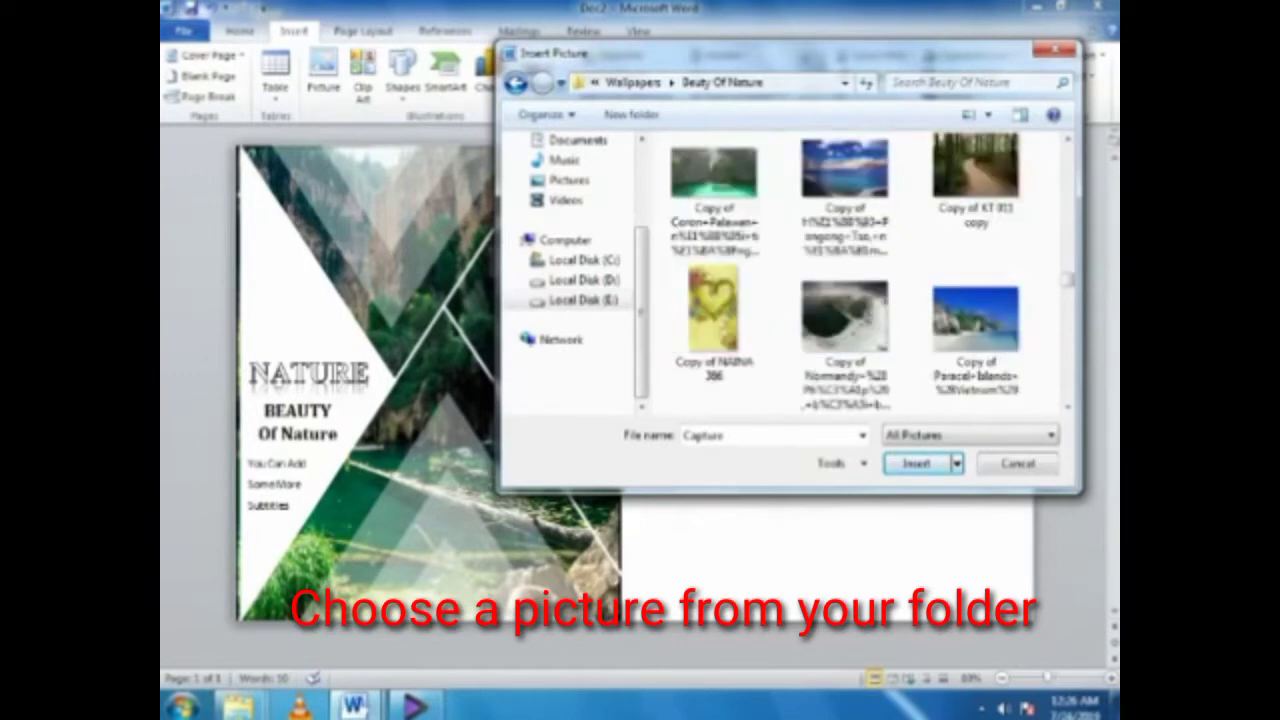
pyautogui.scroll(-3, 845, 270)
pyautogui.scroll(-3, 845, 270)
pyautogui.scroll(-2, 845, 270)
pyautogui.scroll(-3, 845, 270)
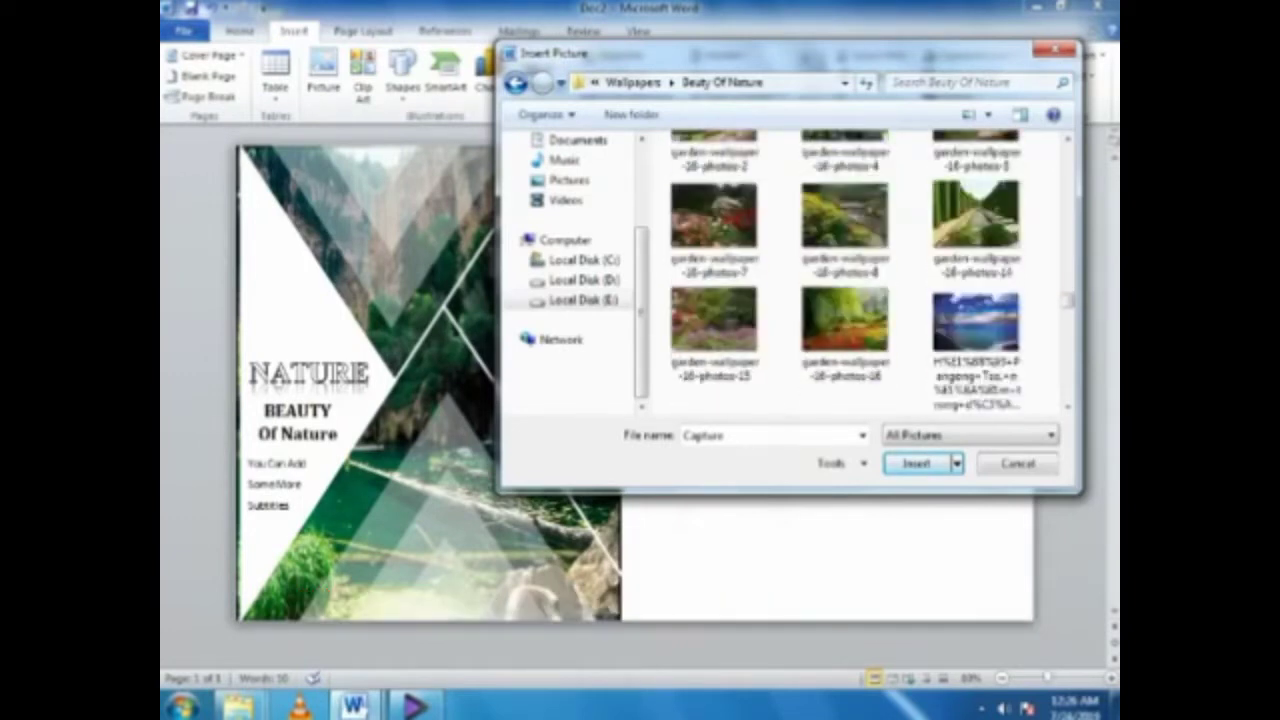
pyautogui.scroll(-3, 845, 270)
pyautogui.scroll(-3, 845, 270)
pyautogui.scroll(-3, 845, 270)
pyautogui.scroll(-3, 845, 270)
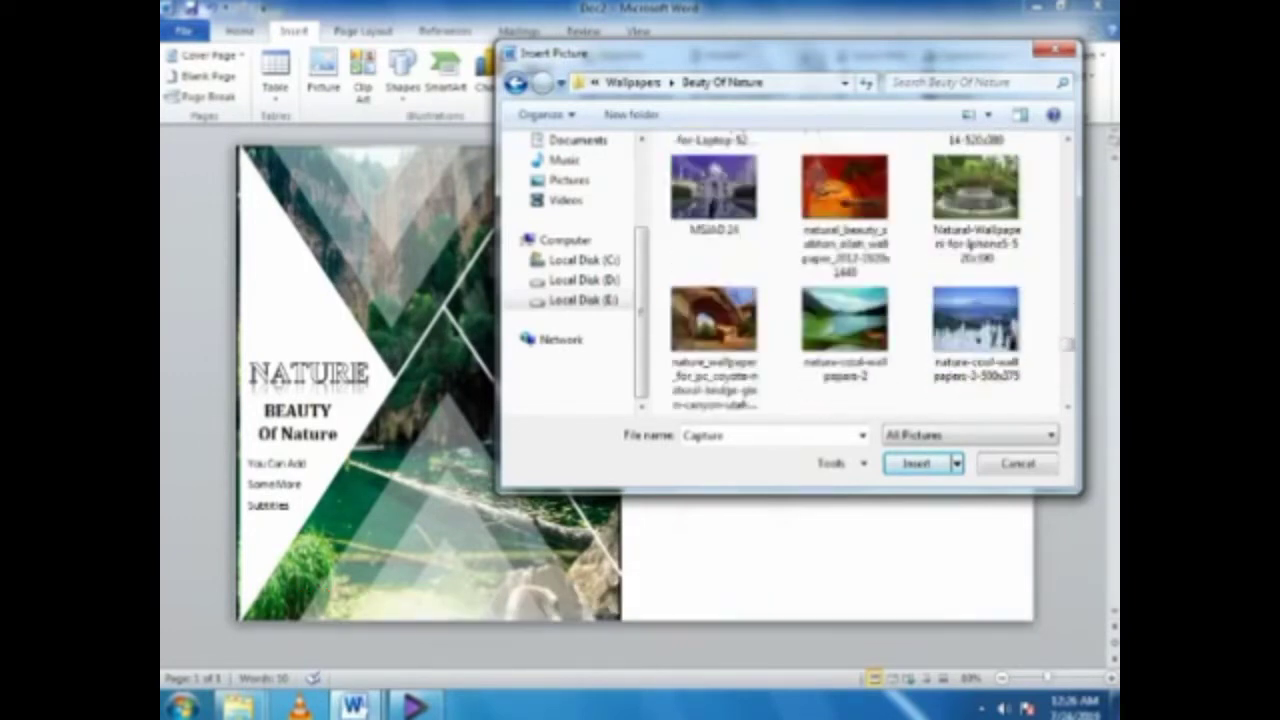
pyautogui.scroll(-3, 845, 270)
pyautogui.scroll(-3, 845, 270)
pyautogui.scroll(-3, 845, 270)
pyautogui.scroll(-3, 845, 270)
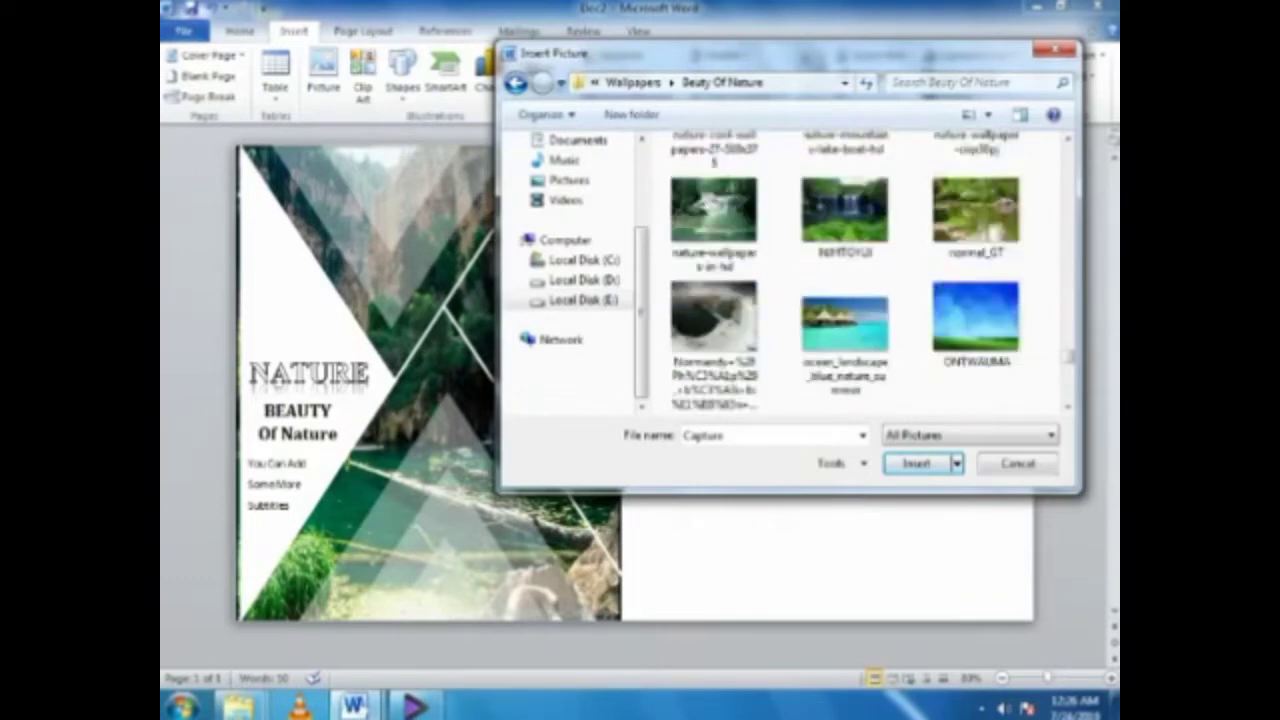
pyautogui.scroll(-3, 845, 270)
pyautogui.scroll(-3, 845, 270)
pyautogui.scroll(-3, 845, 270)
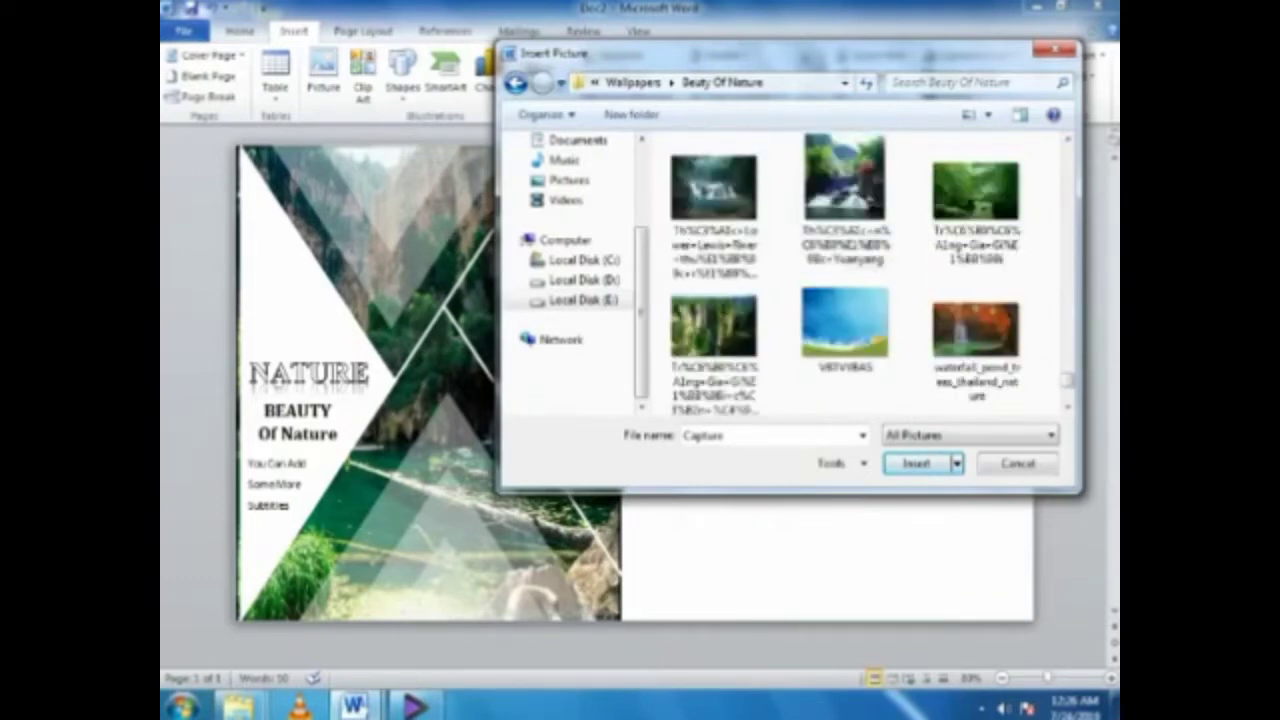
# Step: Insert the forest bridge photo in front of text, sized to fill the right panel
pyautogui.doubleClick(975, 190)
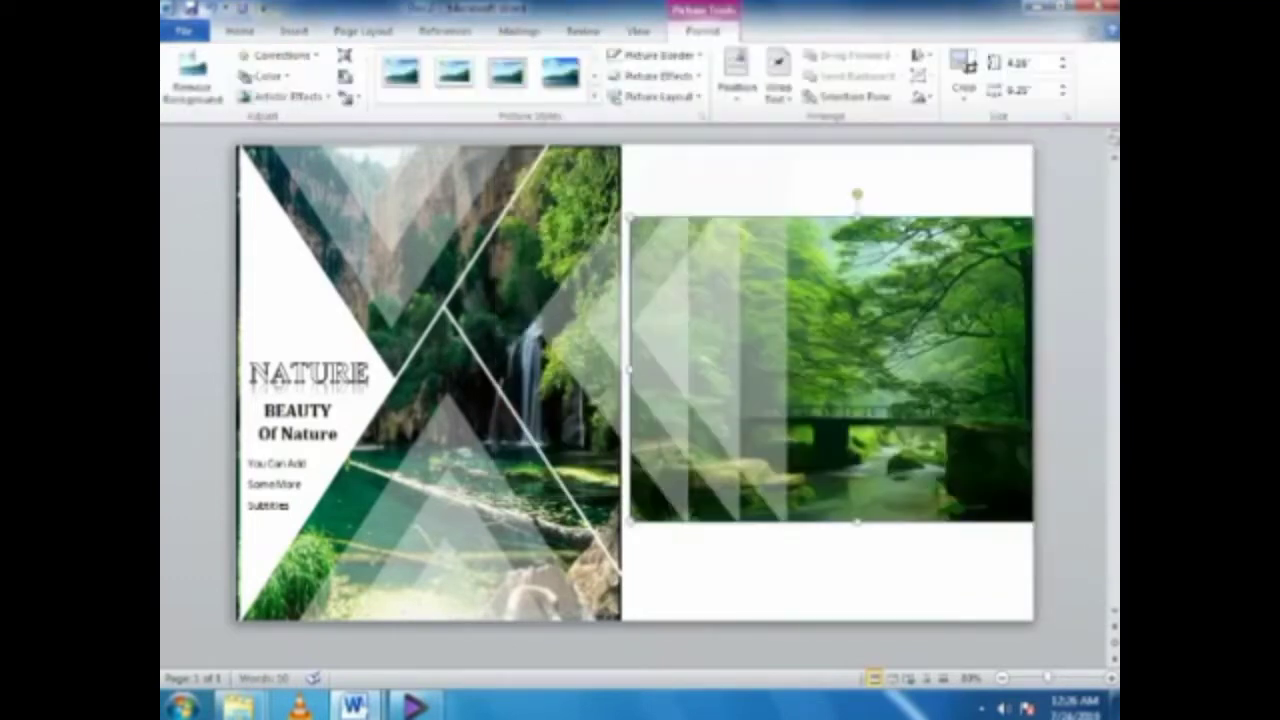
pyautogui.click(778, 75)
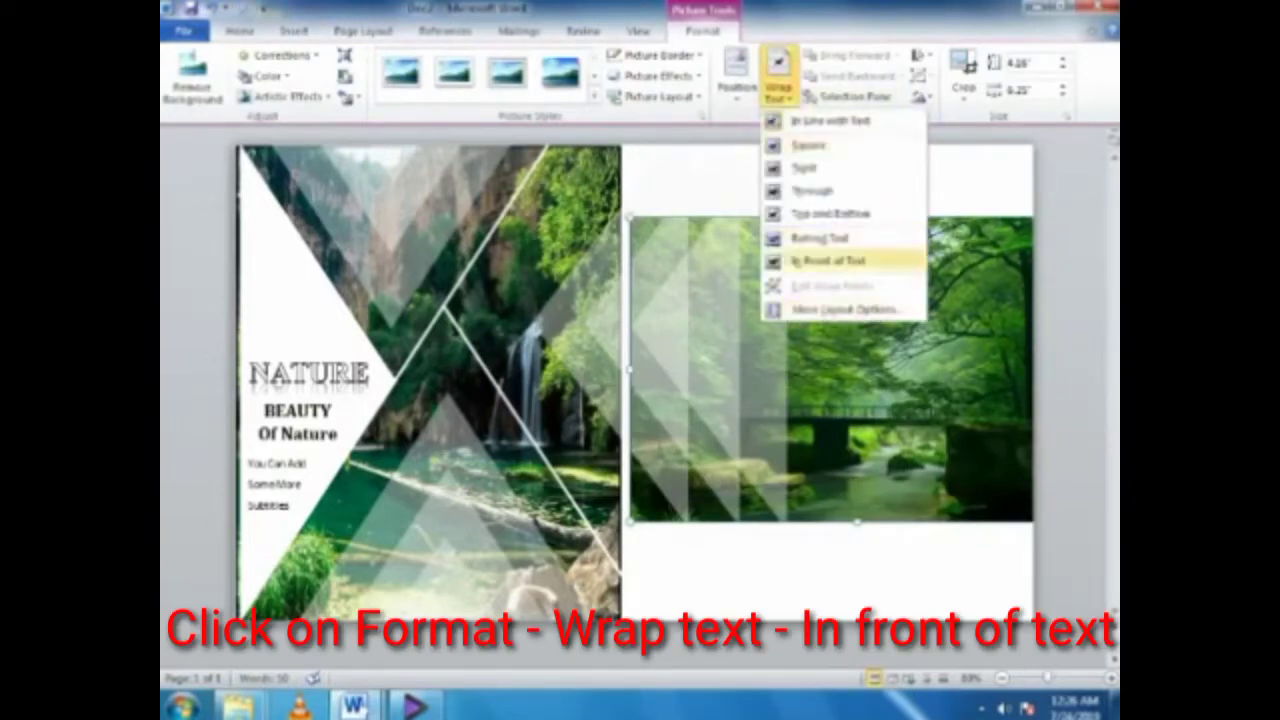
pyautogui.click(830, 257)
pyautogui.moveTo(831, 368); pyautogui.dragTo(808, 365)
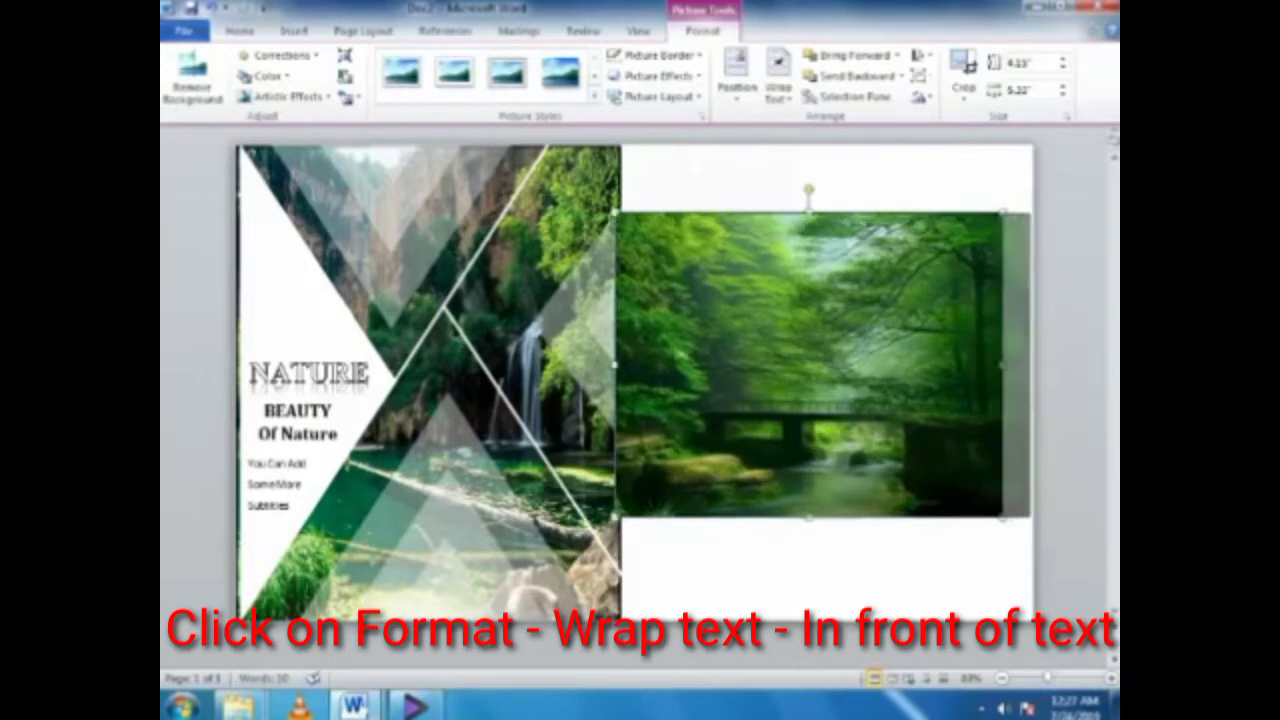
pyautogui.moveTo(1003, 365); pyautogui.dragTo(1033, 365)
pyautogui.moveTo(822, 212); pyautogui.dragTo(822, 144)
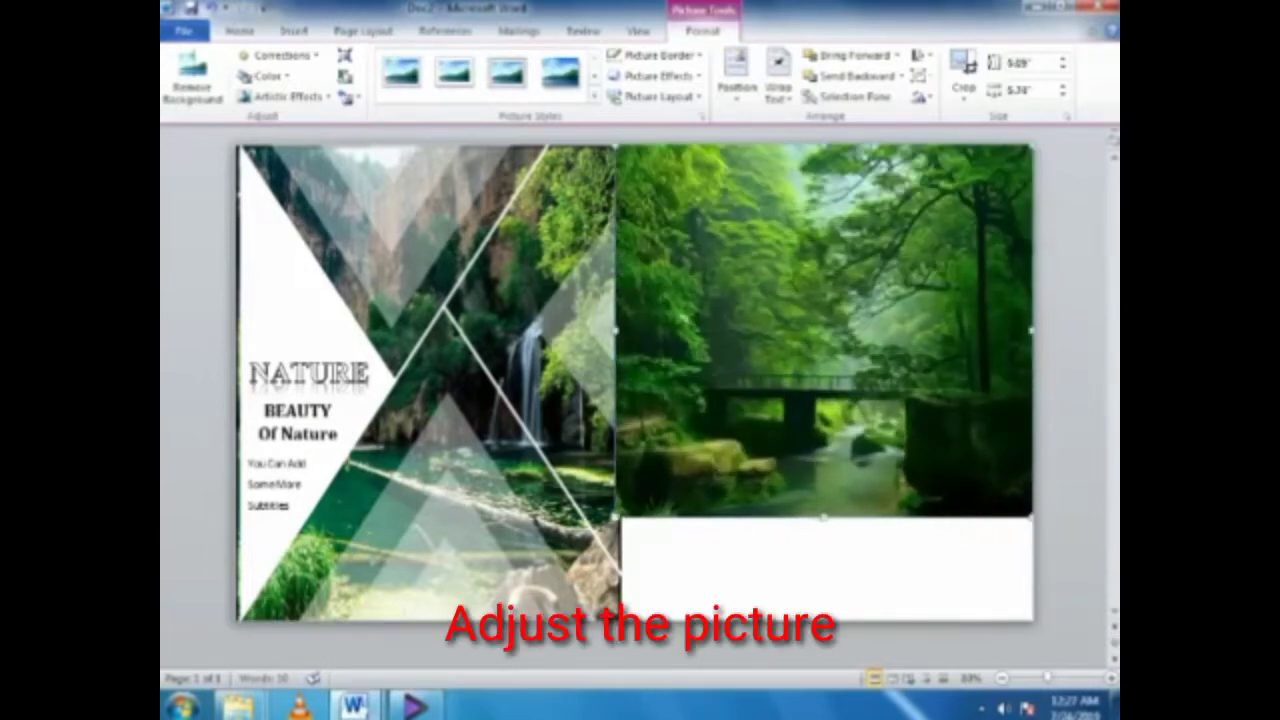
pyautogui.moveTo(822, 517); pyautogui.dragTo(822, 620)
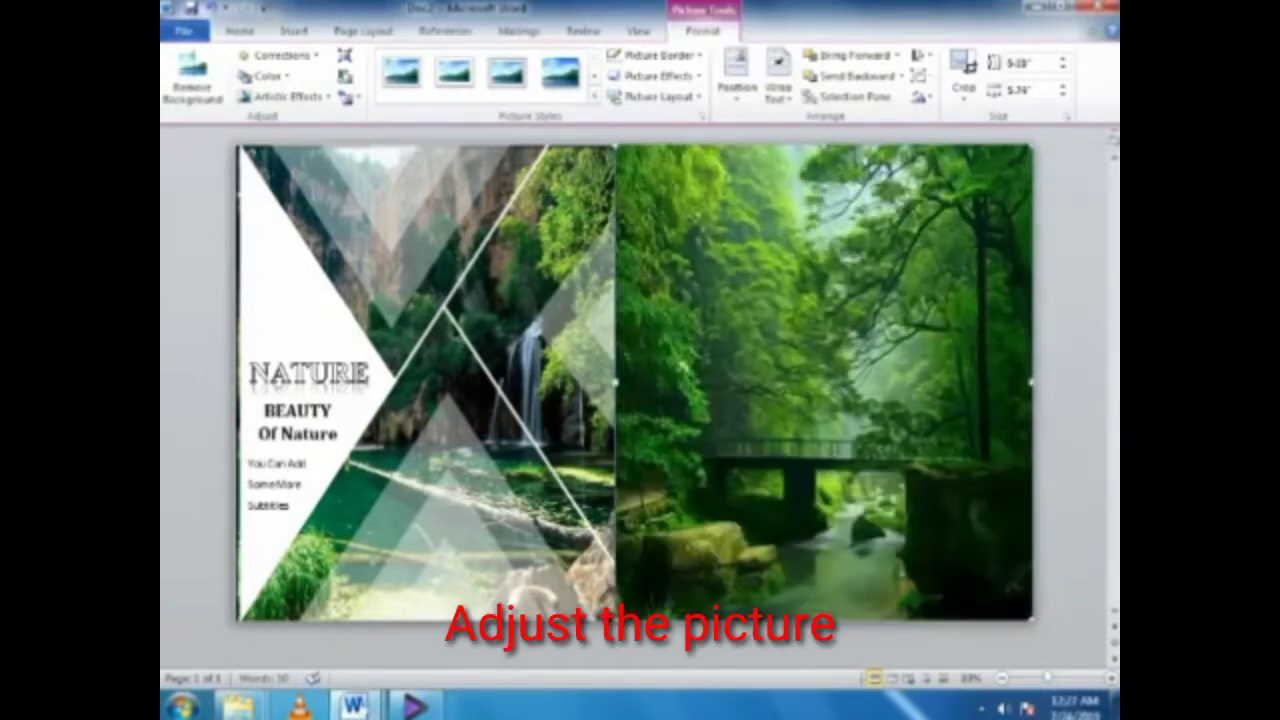
pyautogui.moveTo(616, 382)
pyautogui.mouseDown()
pyautogui.moveTo(596, 382)
pyautogui.moveTo(630, 382)
pyautogui.mouseUp()
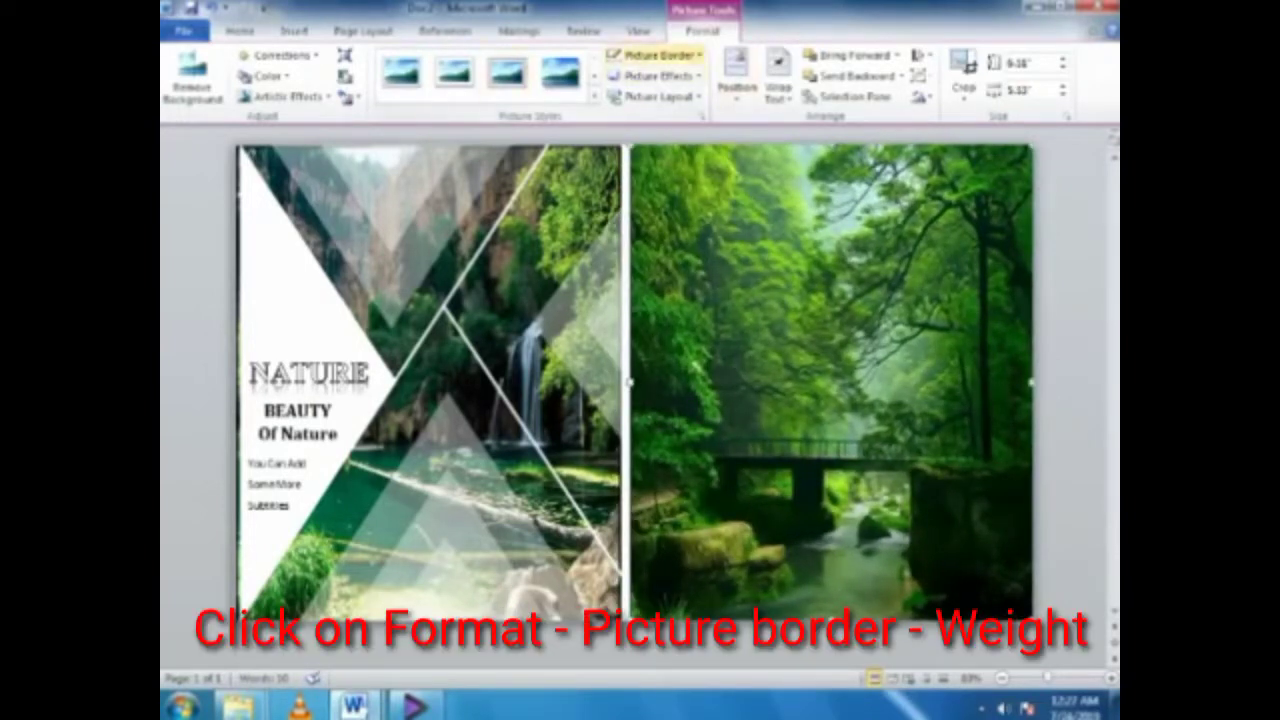
# Step: Give the forest photo a 3 pt picture border
pyautogui.click(658, 55)
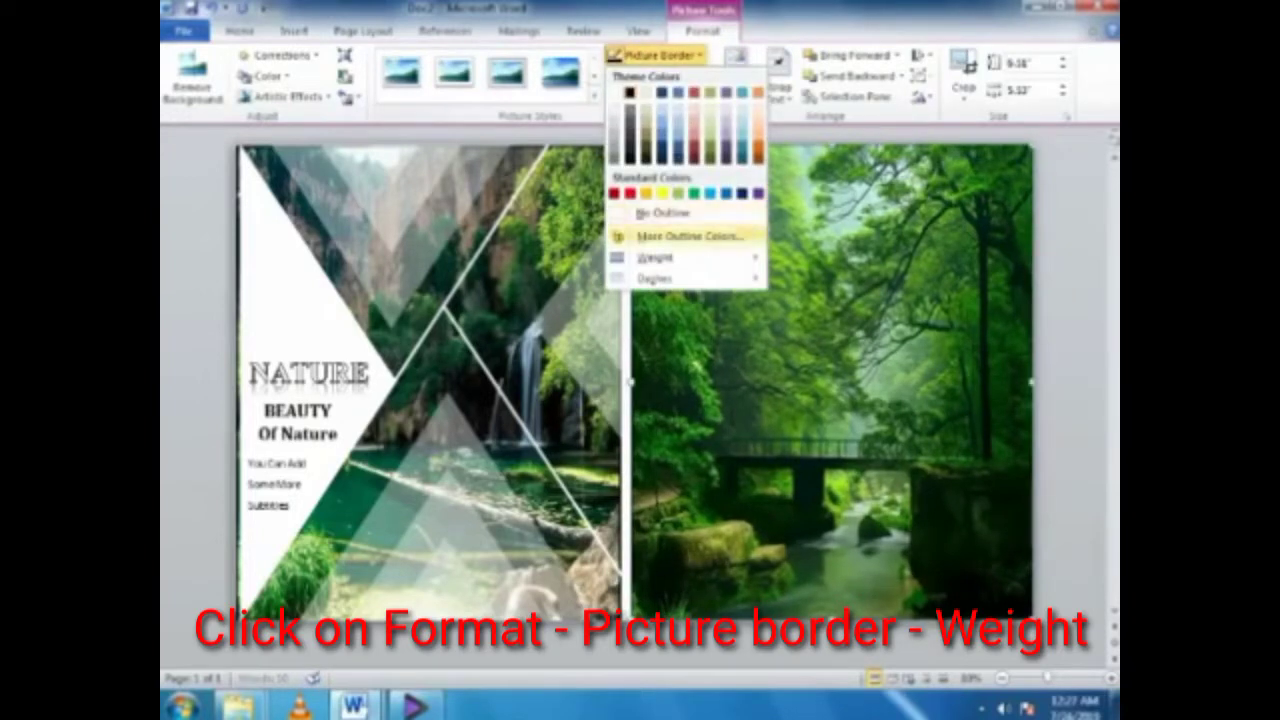
pyautogui.moveTo(660, 257)
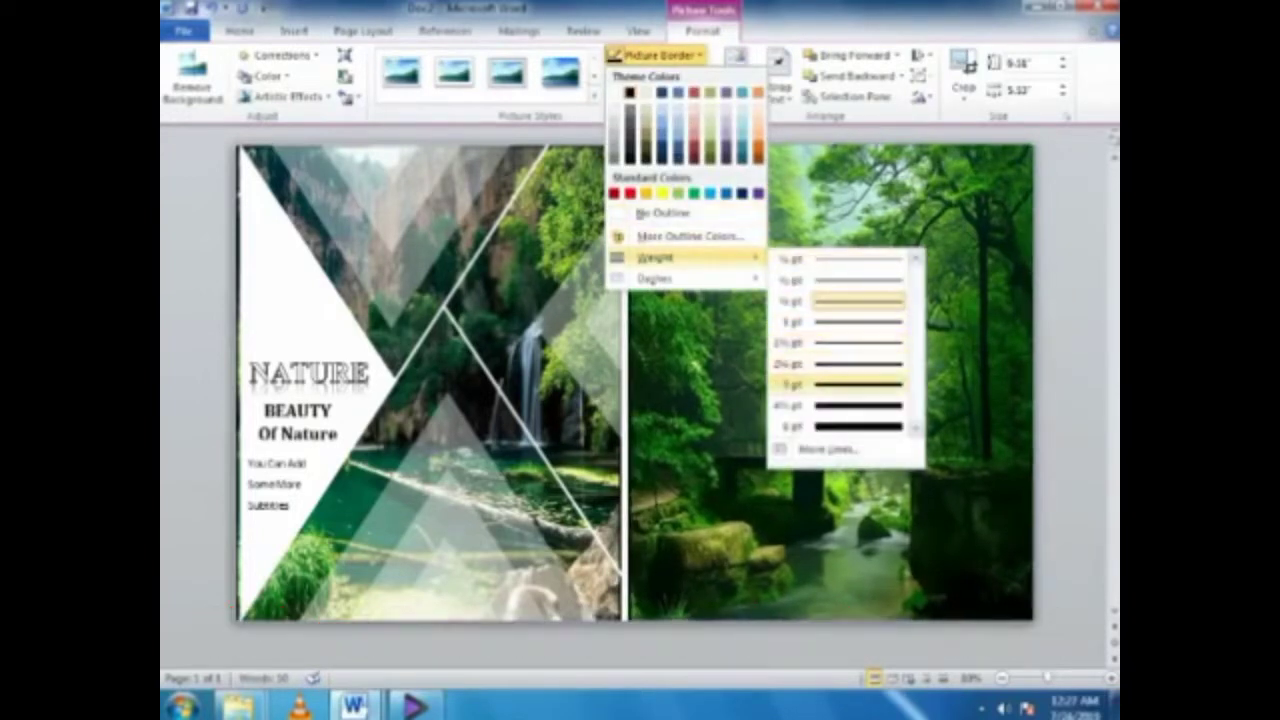
pyautogui.click(858, 384)
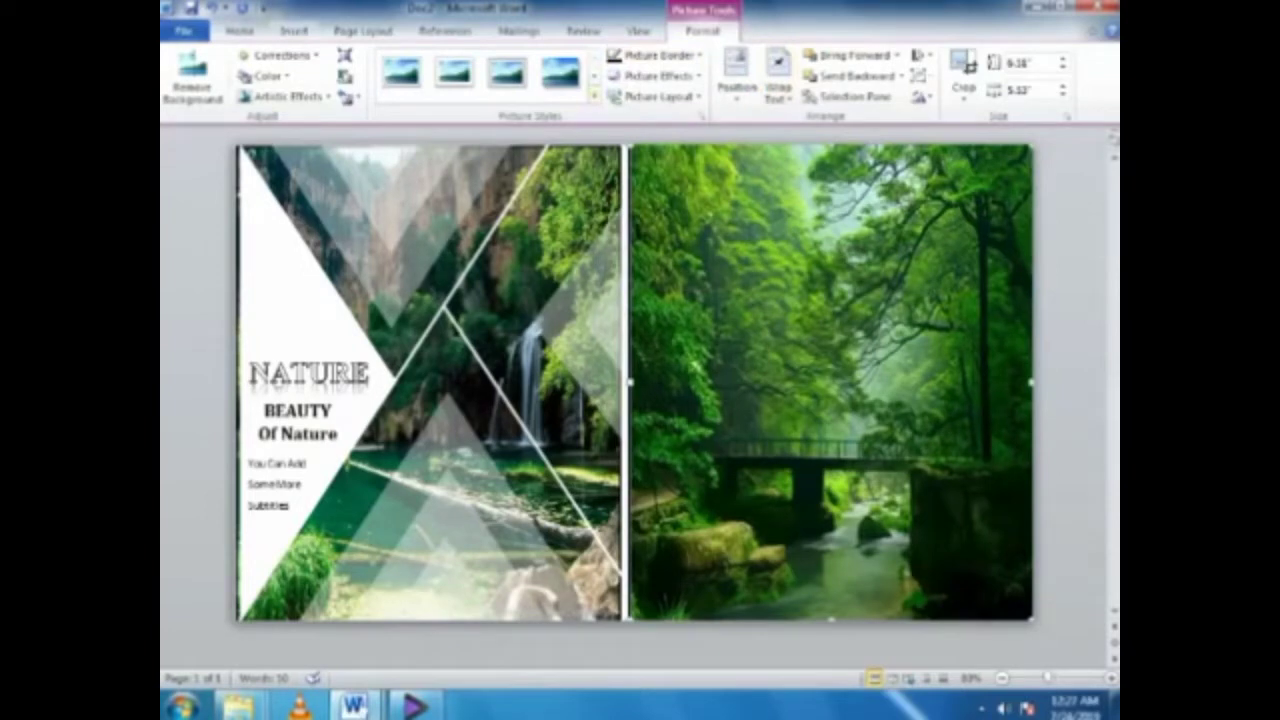
pyautogui.click(293, 31)
pyautogui.click(402, 75)
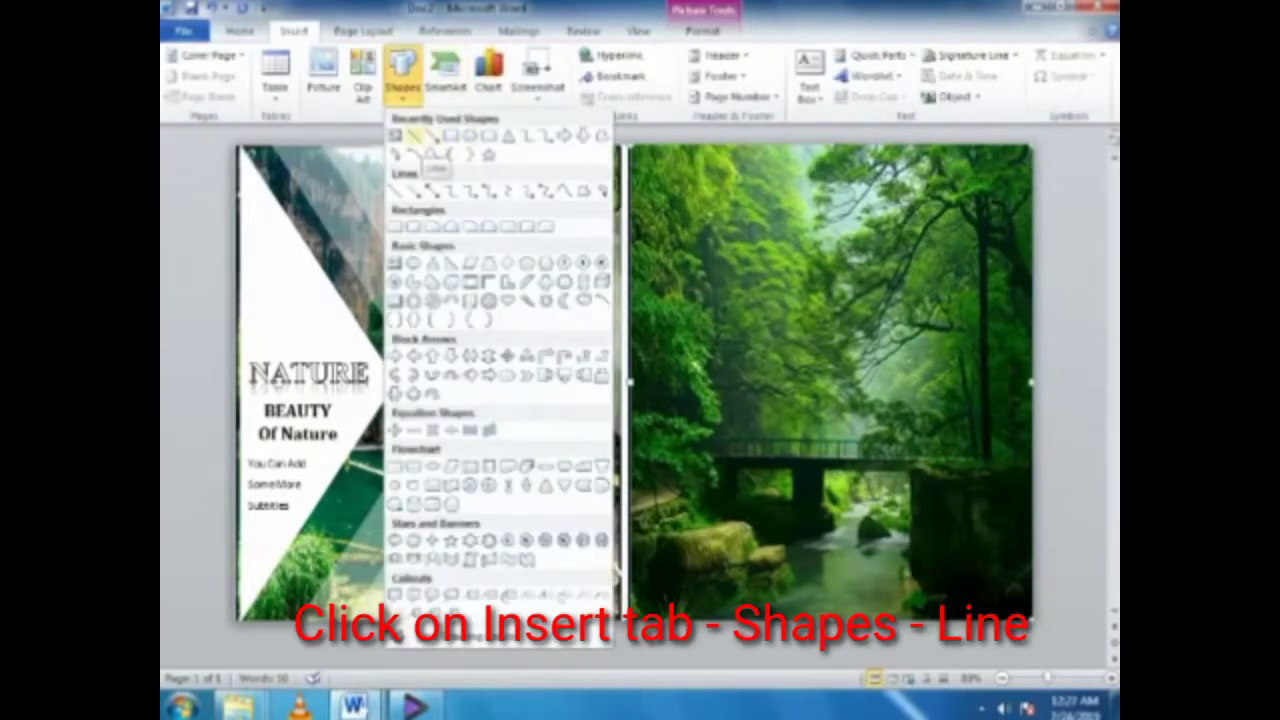
# Step: Draw a white diagonal line across the forest photo with a 3 pt weight
pyautogui.click(414, 136)
pyautogui.moveTo(626, 146); pyautogui.dragTo(626, 618)
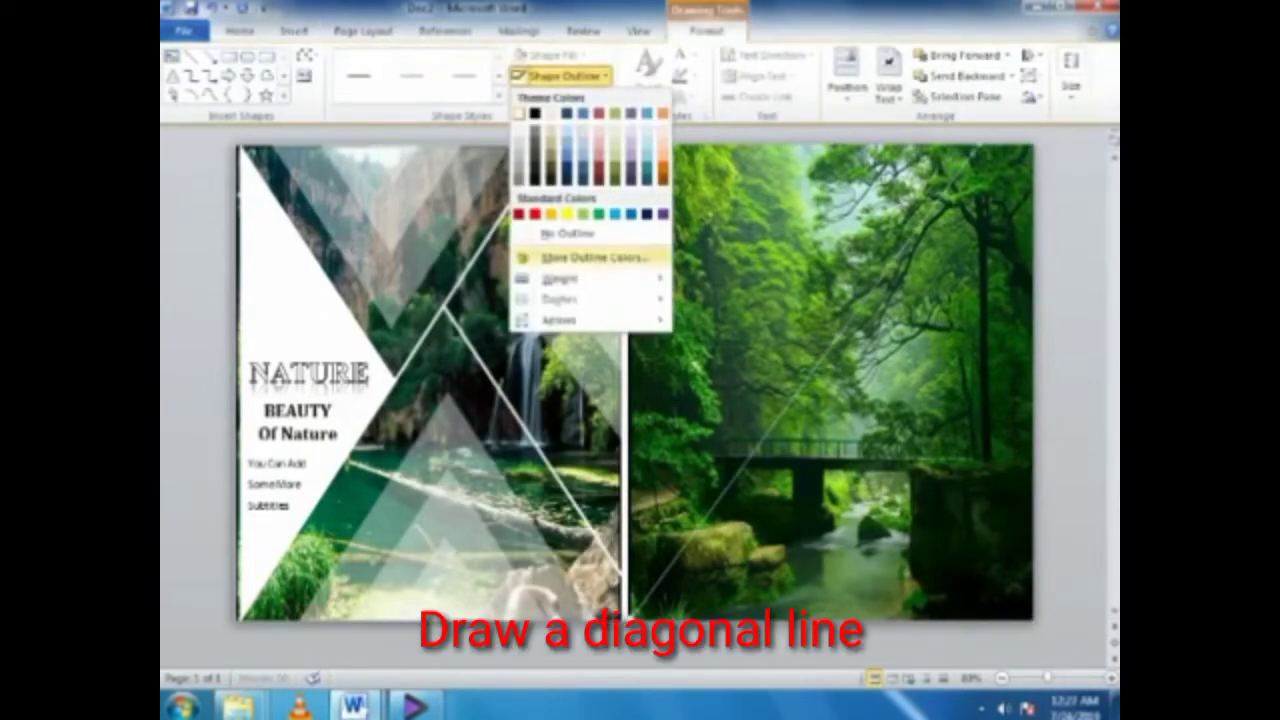
pyautogui.moveTo(560, 278)
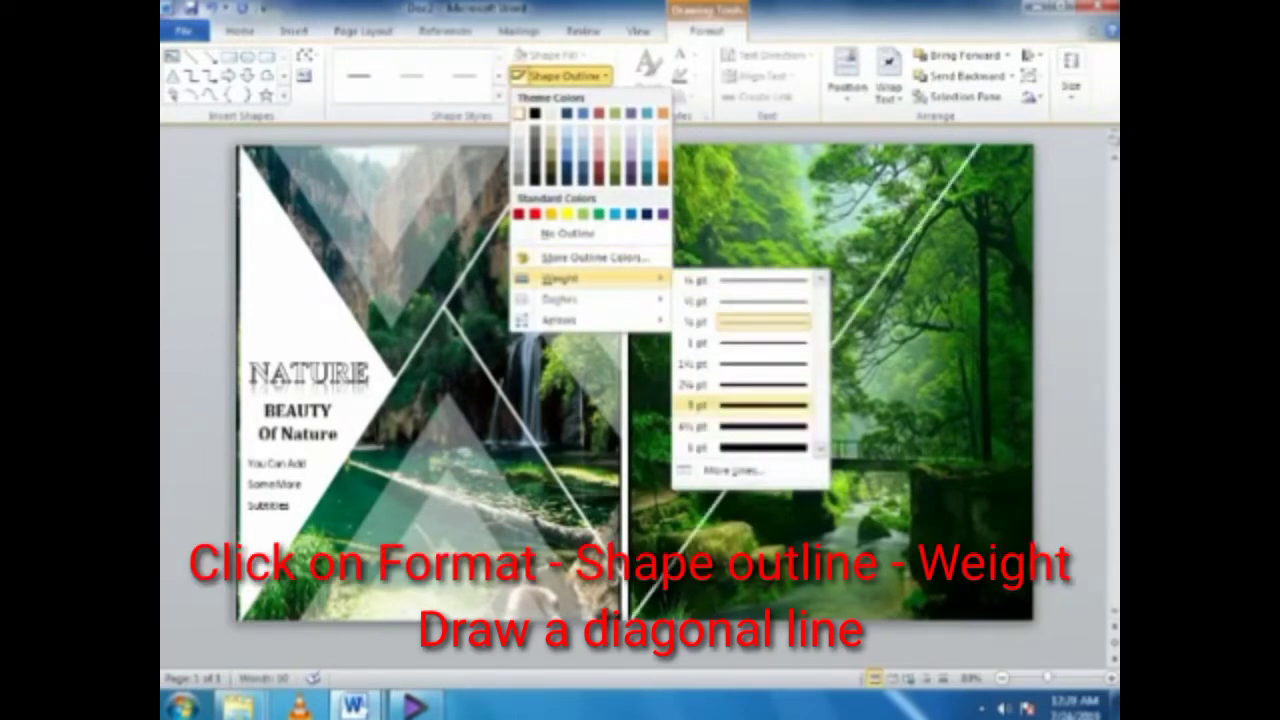
pyautogui.click(763, 405)
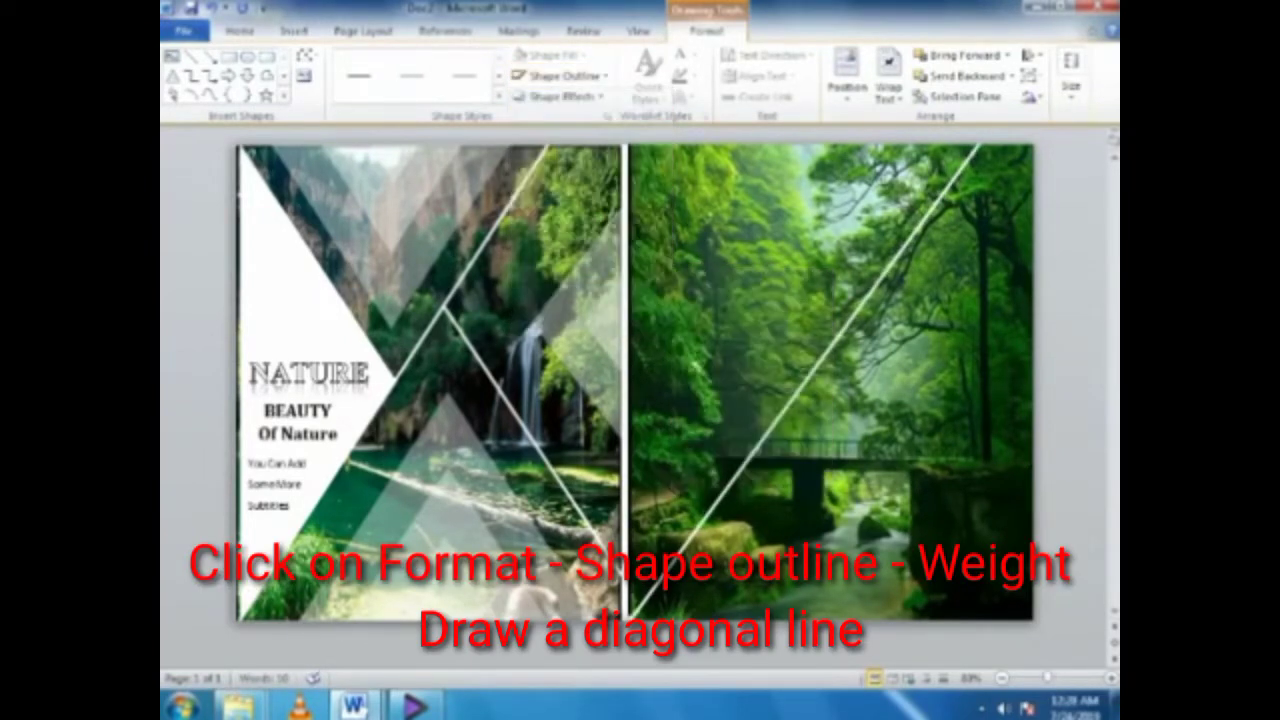
# Step: Draw a second diagonal line and set its weight to 4½ pt
pyautogui.click(191, 57)
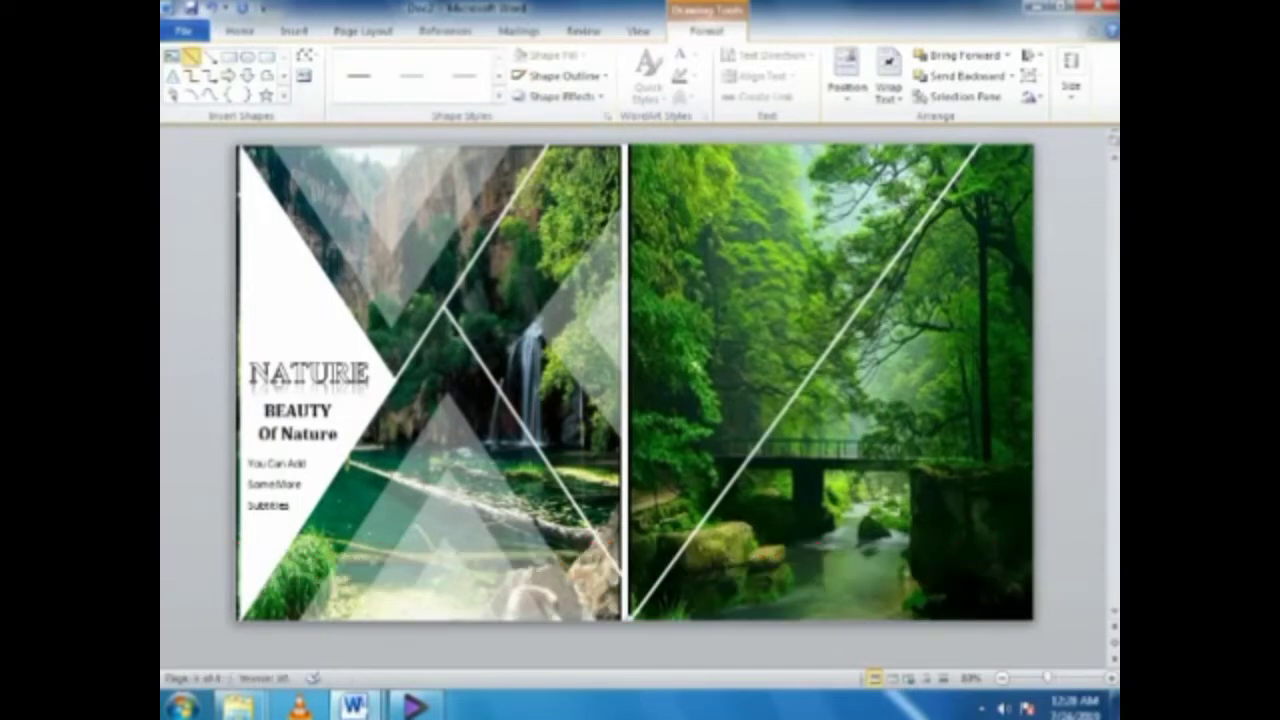
pyautogui.click(560, 75)
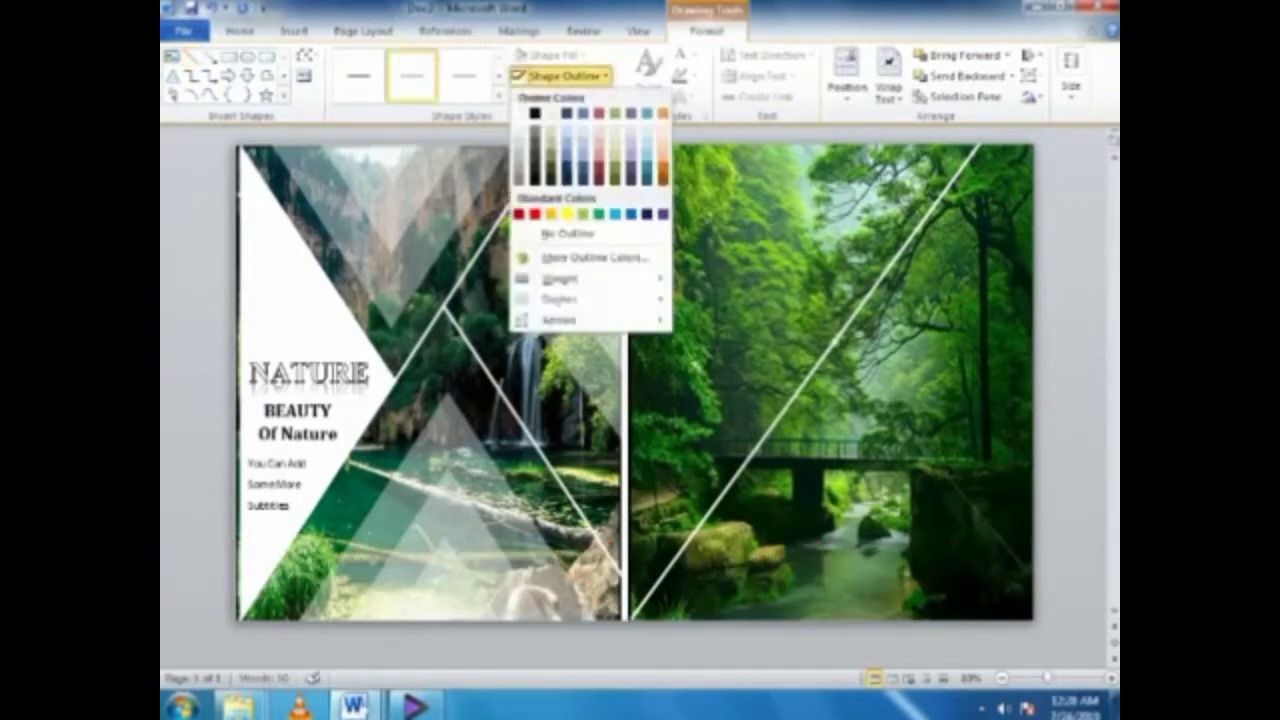
pyautogui.click(560, 75)
pyautogui.click(560, 75)
pyautogui.moveTo(590, 278)
pyautogui.click(740, 426)
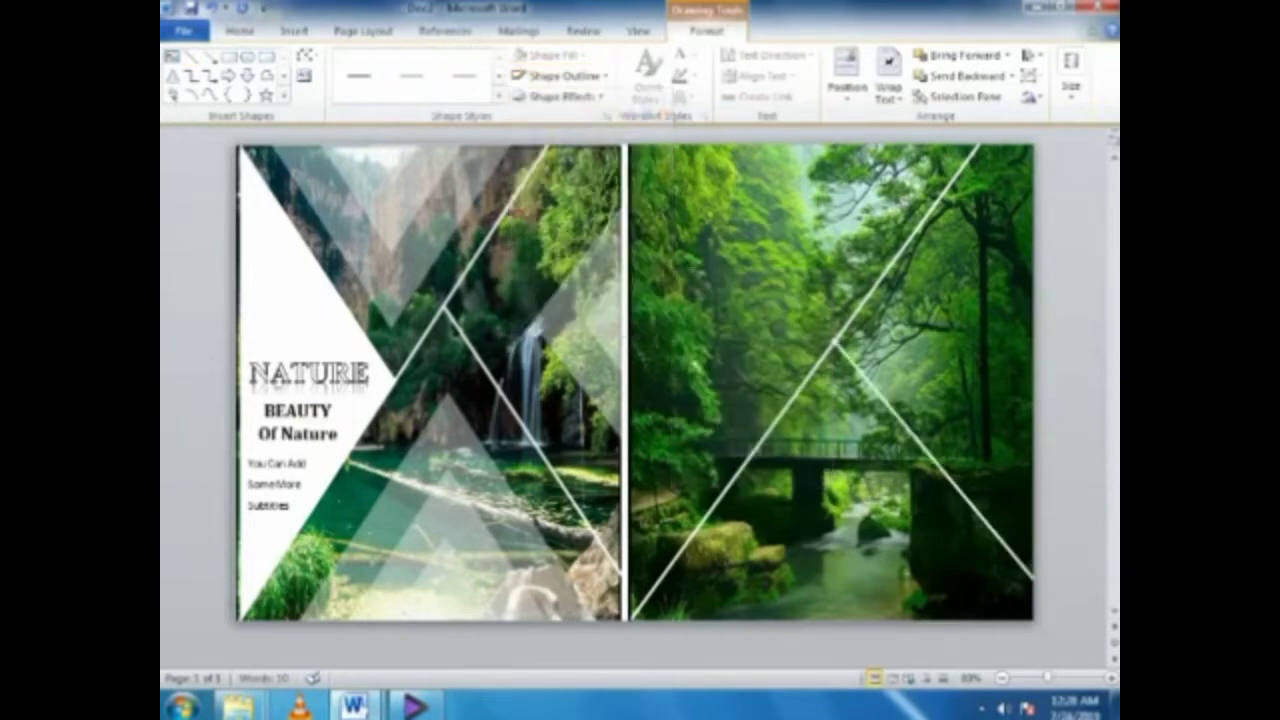
# Step: Add a triangle to the forest photo and give it a translucent custom fill colour
pyautogui.press('Escape')
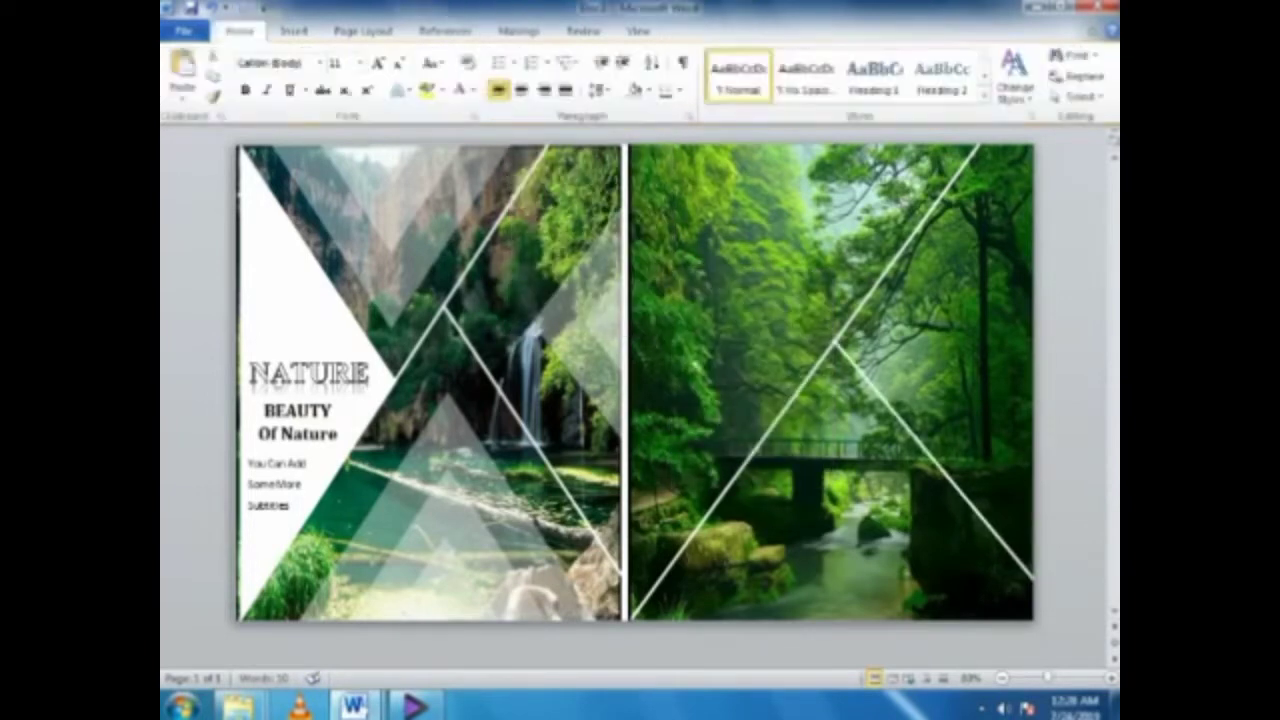
pyautogui.click(293, 31)
pyautogui.click(402, 75)
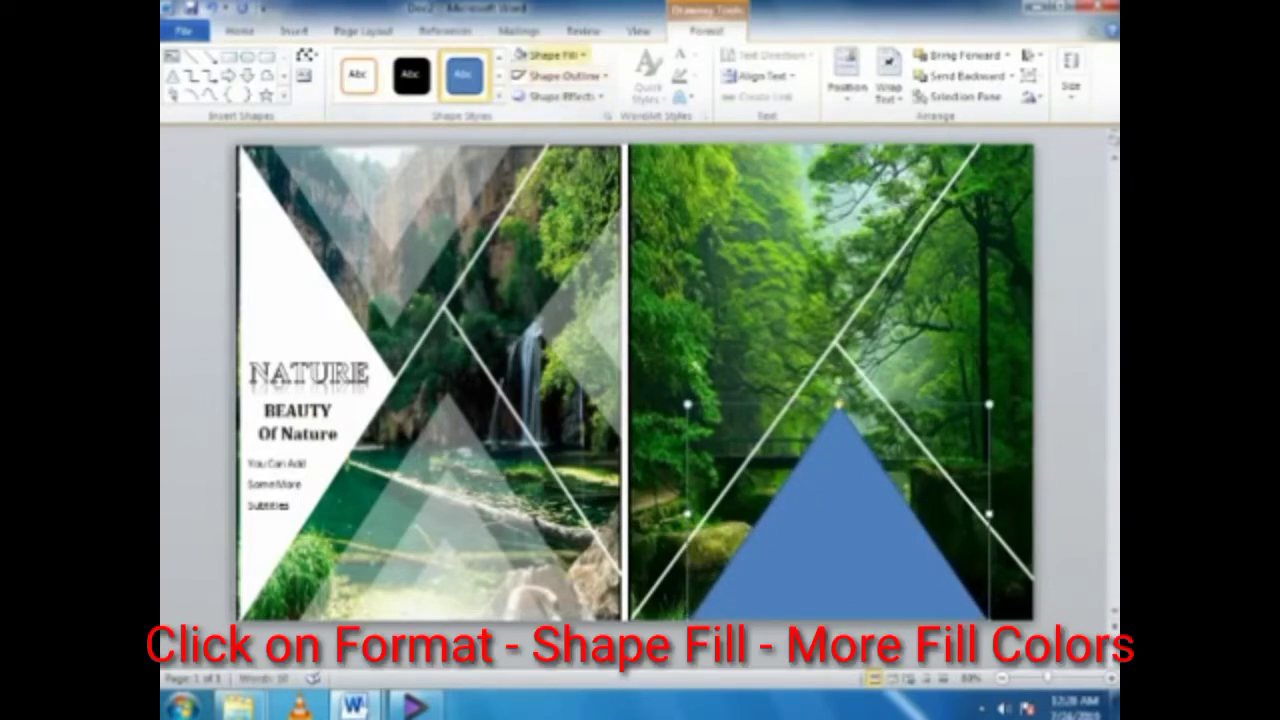
pyautogui.click(550, 55)
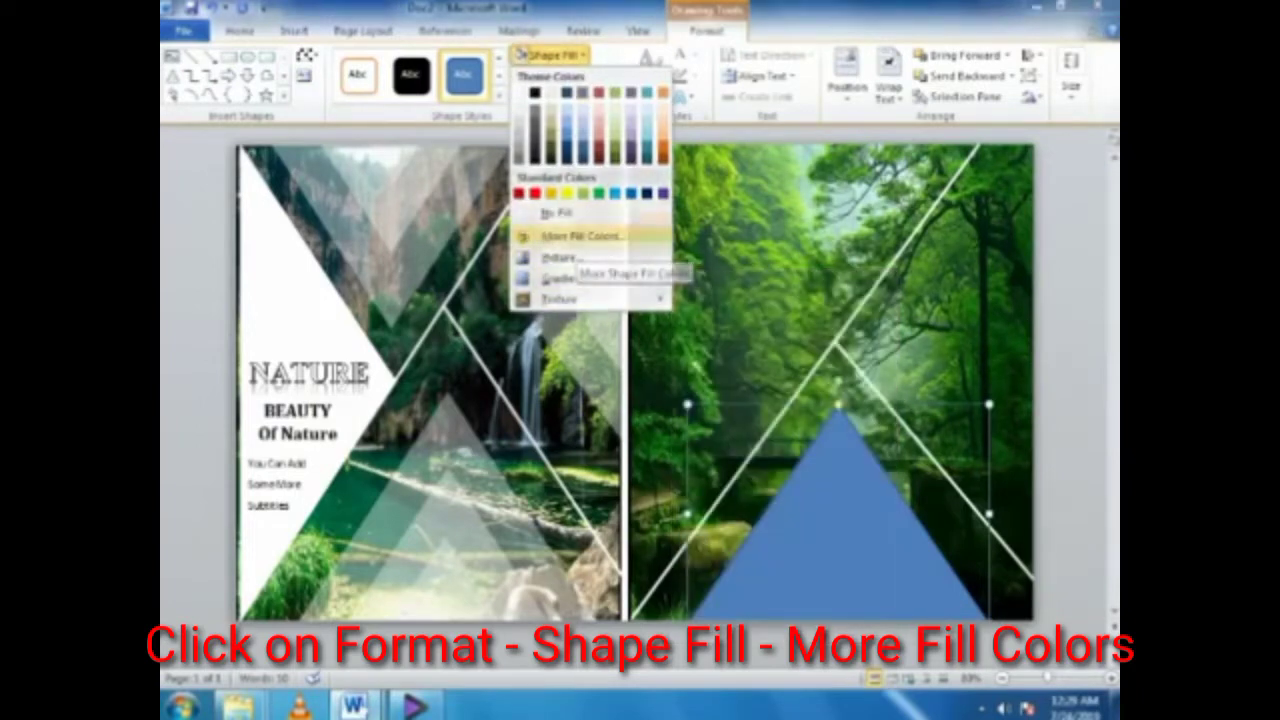
pyautogui.click(577, 236)
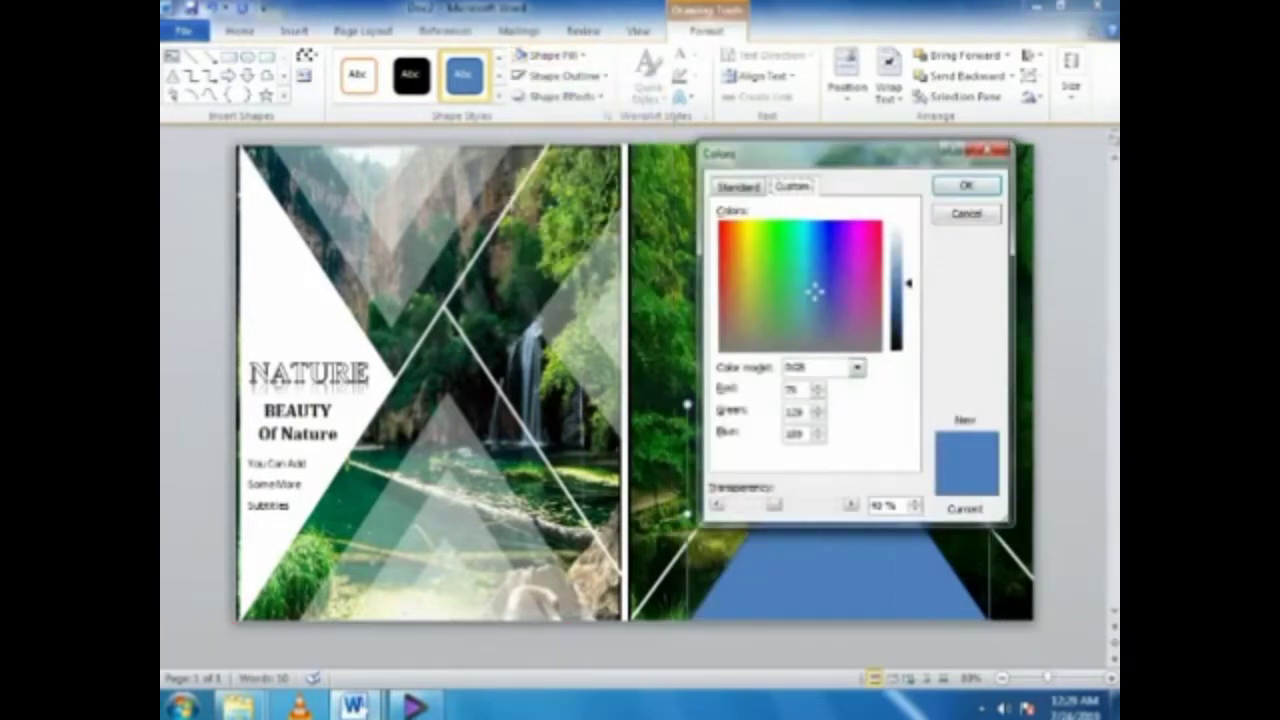
pyautogui.press('Return')
# Step: Remove the triangle's outline and set its fill to white
pyautogui.click(560, 75)
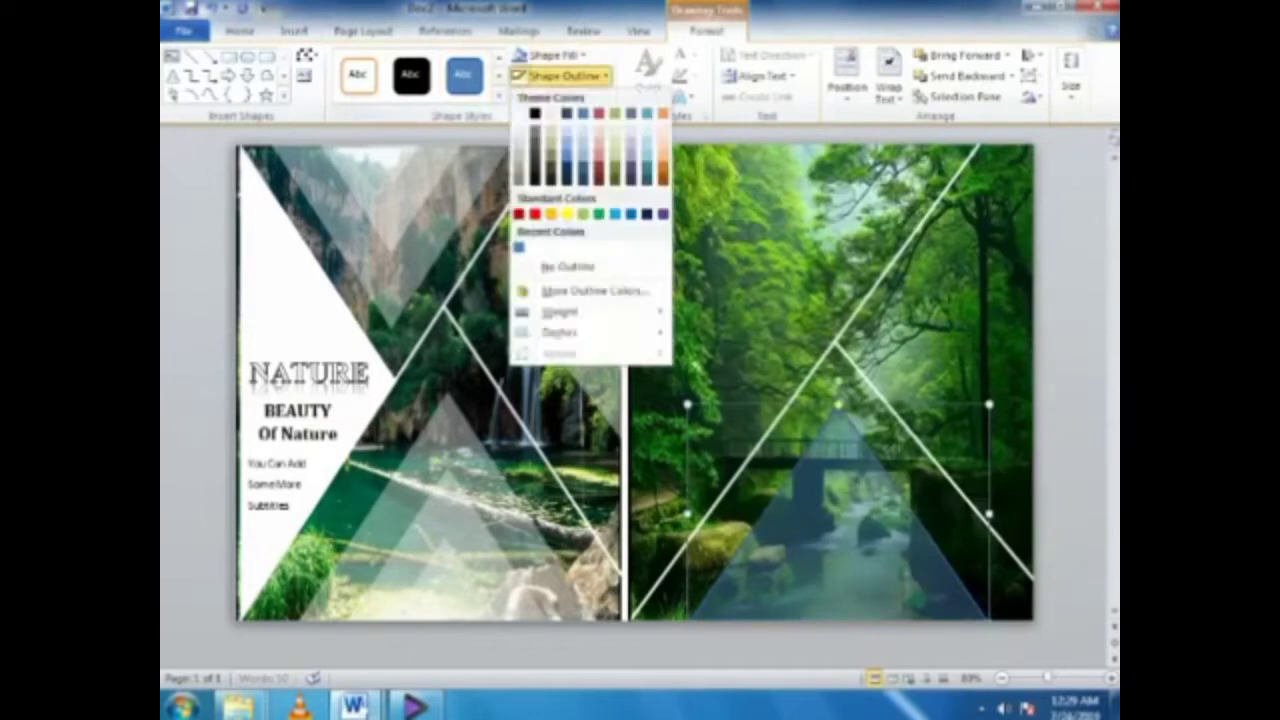
pyautogui.click(550, 55)
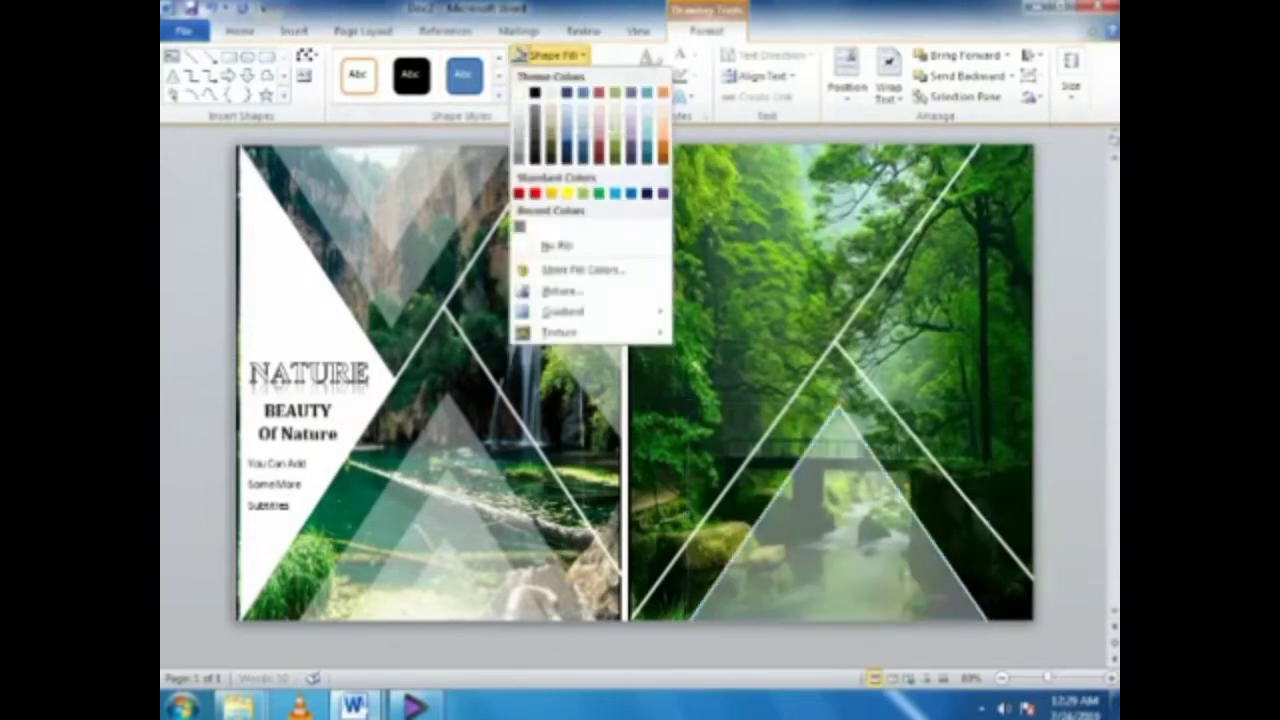
pyautogui.click(550, 55)
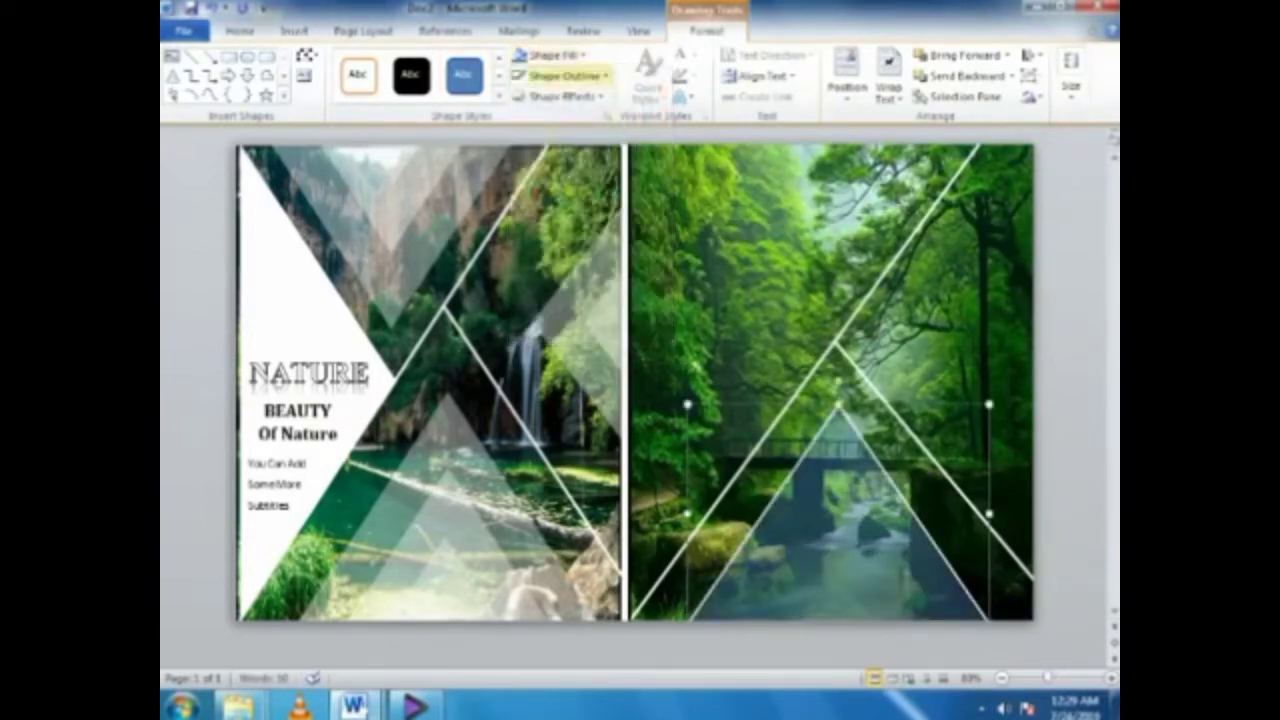
pyautogui.click(562, 75)
pyautogui.click(555, 264)
pyautogui.click(565, 75)
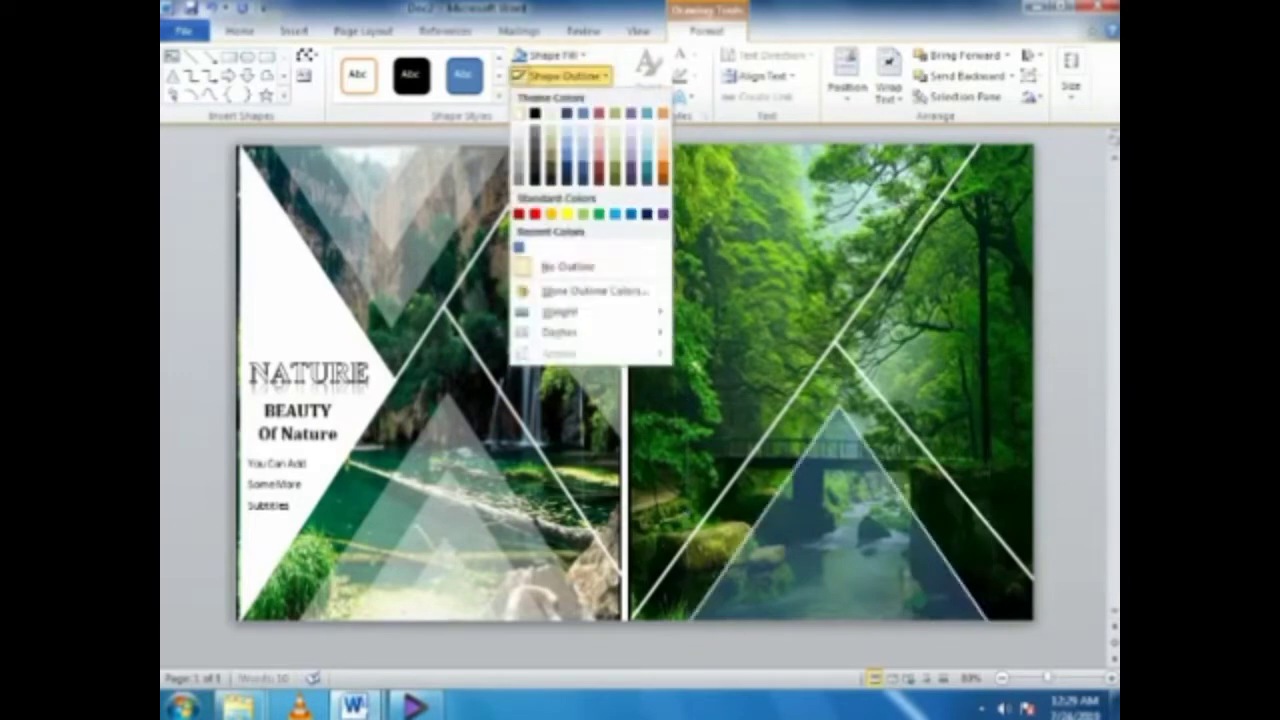
pyautogui.click(550, 55)
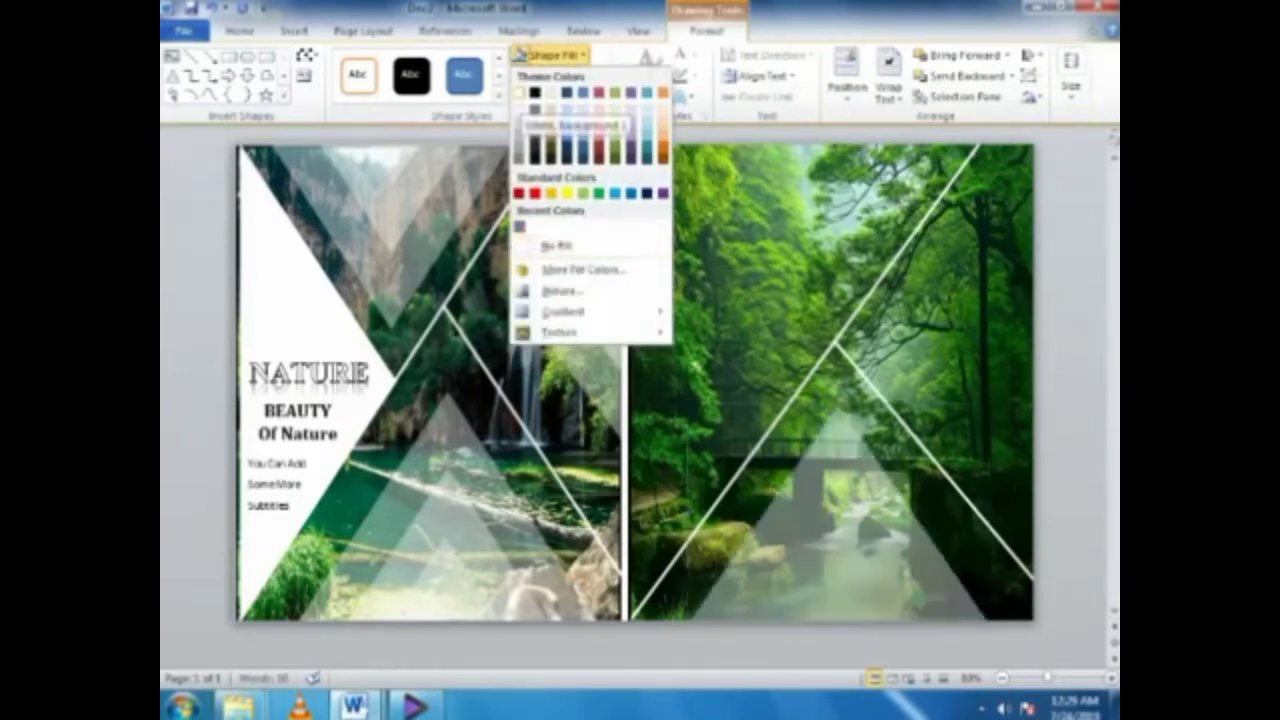
pyautogui.click(519, 93)
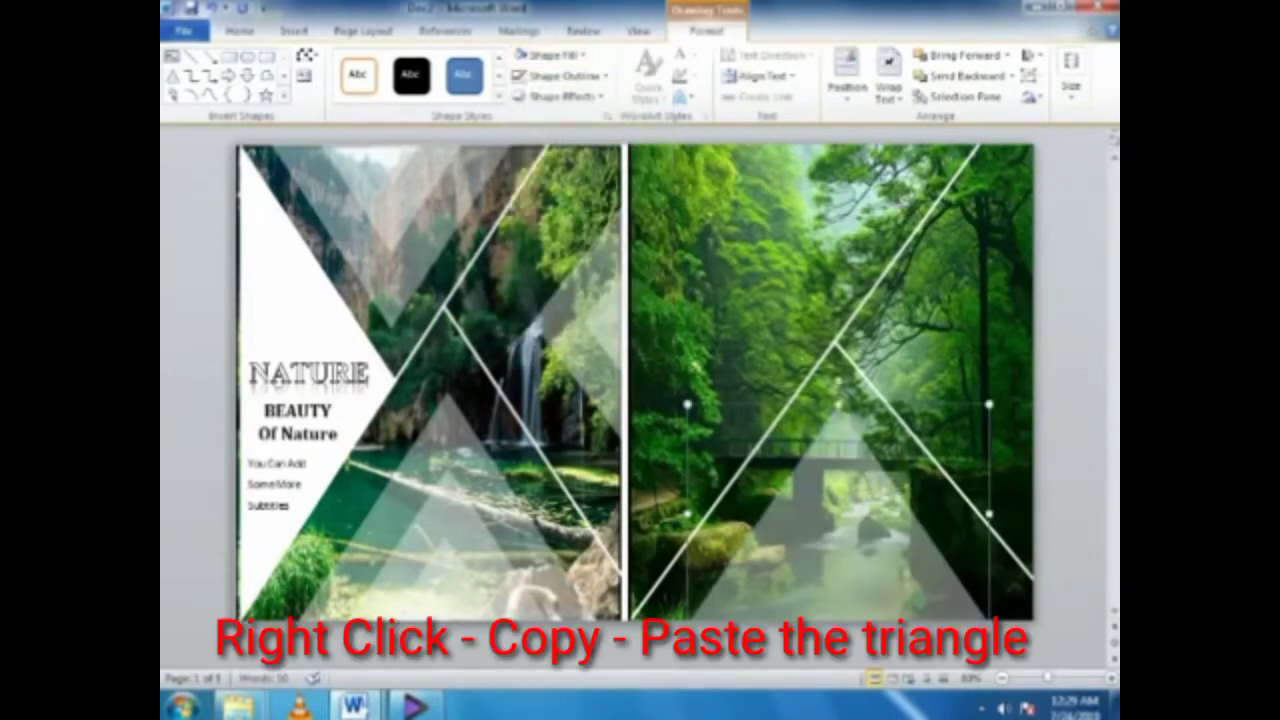
# Step: Paste a copy of the translucent triangle, moved lower and made shorter
pyautogui.press('Down')
pyautogui.press('Down')
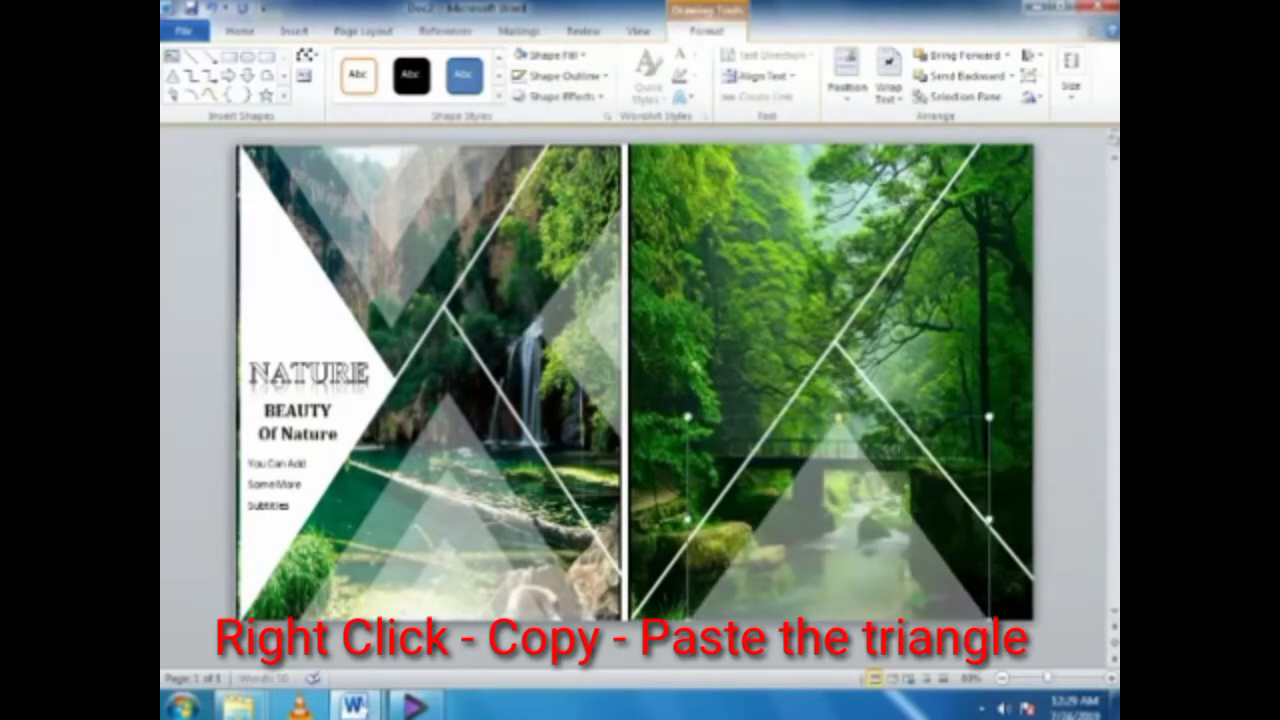
pyautogui.click(240, 31)
pyautogui.hotkey('ctrl', 'v')
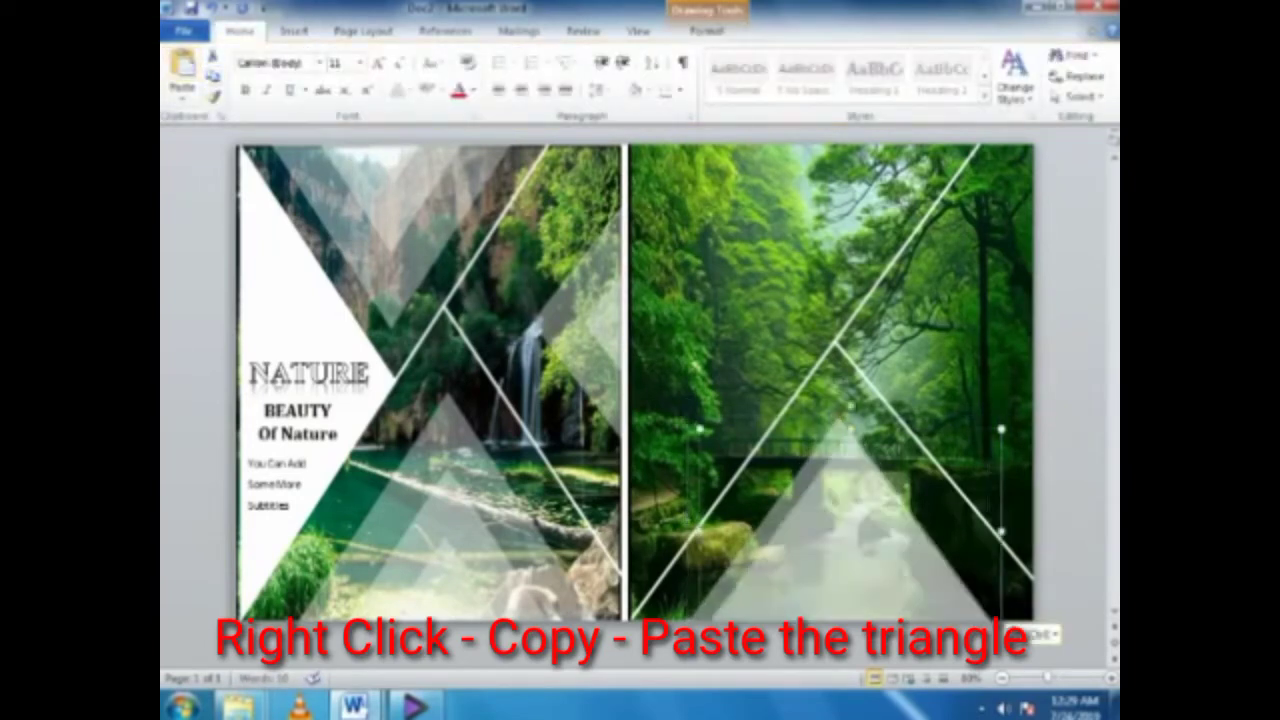
pyautogui.moveTo(850, 520); pyautogui.dragTo(837, 579)
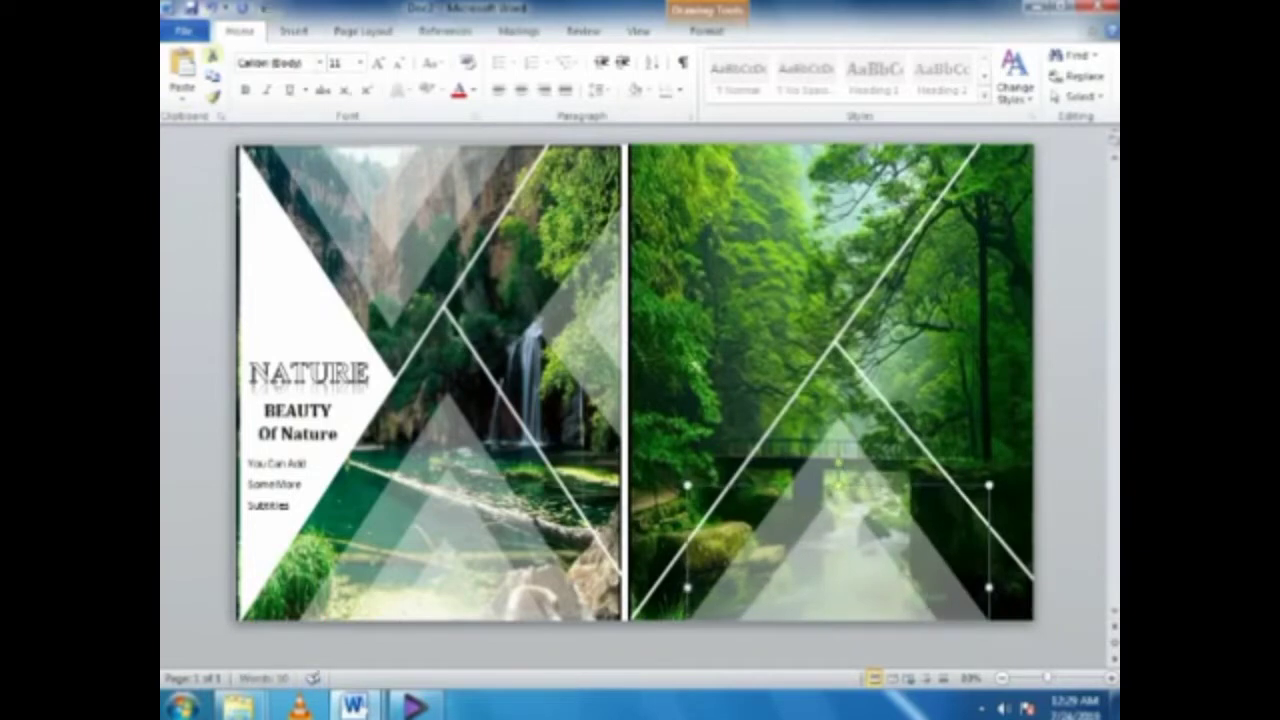
pyautogui.moveTo(838, 485); pyautogui.dragTo(838, 551)
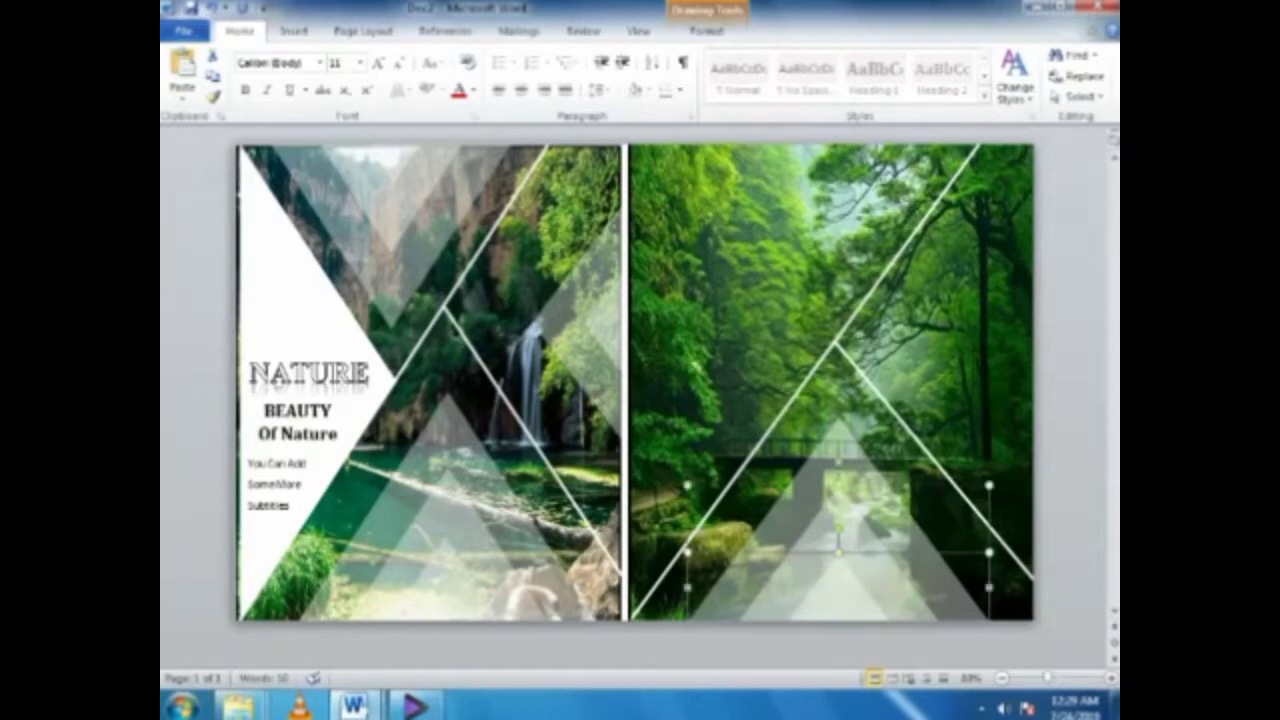
# Step: Paste four more triangle copies and nudge them into position with the arrow keys
pyautogui.click(706, 30)
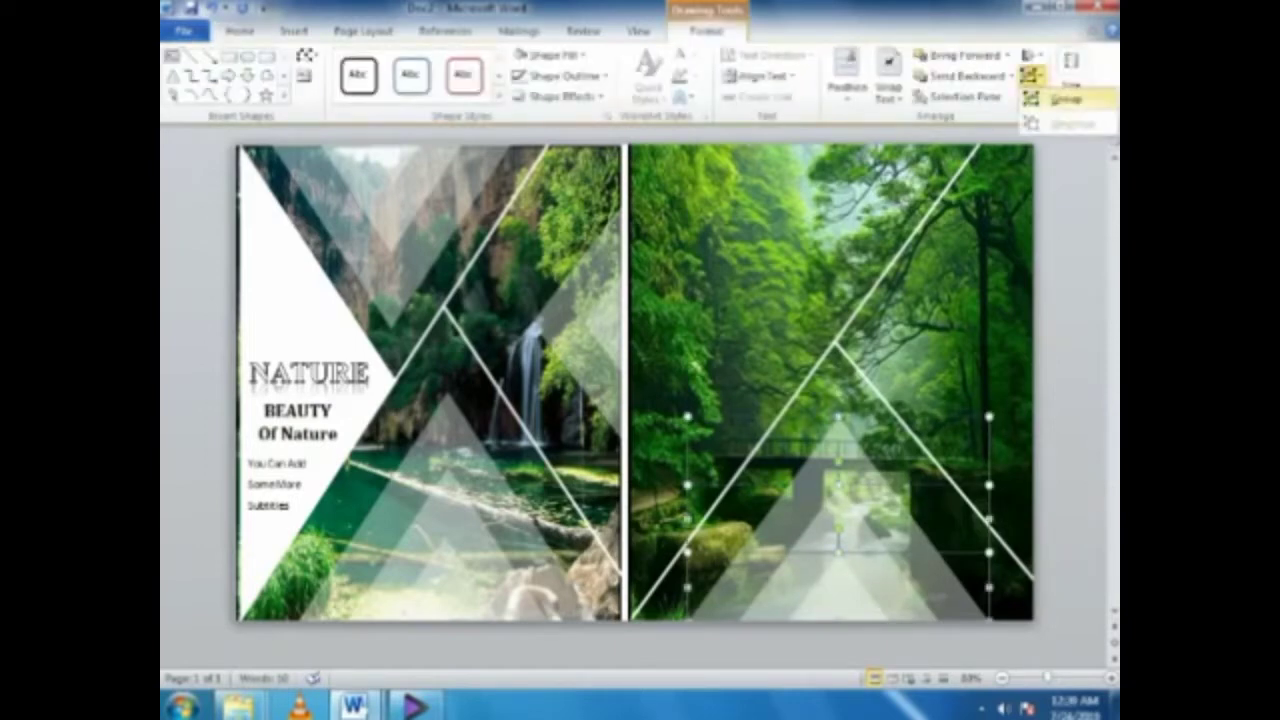
pyautogui.click(239, 30)
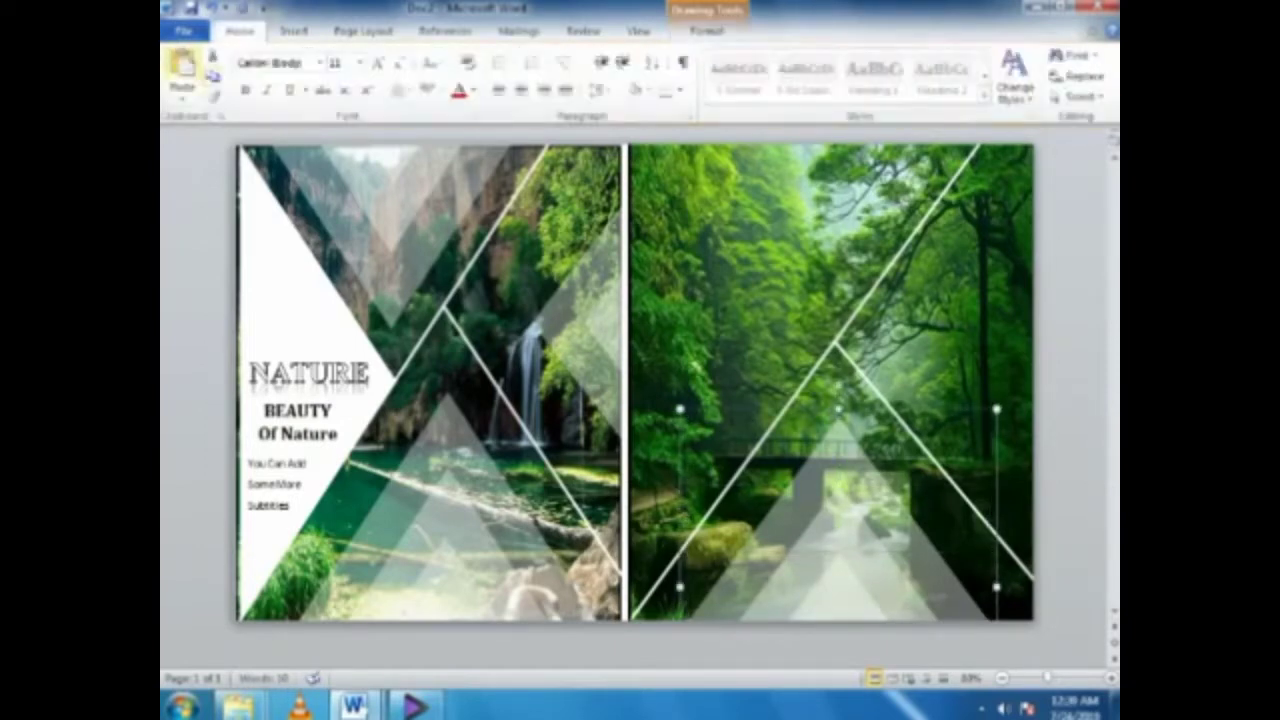
pyautogui.click(181, 66)
pyautogui.click(181, 66)
pyautogui.click(181, 66)
pyautogui.click(181, 66)
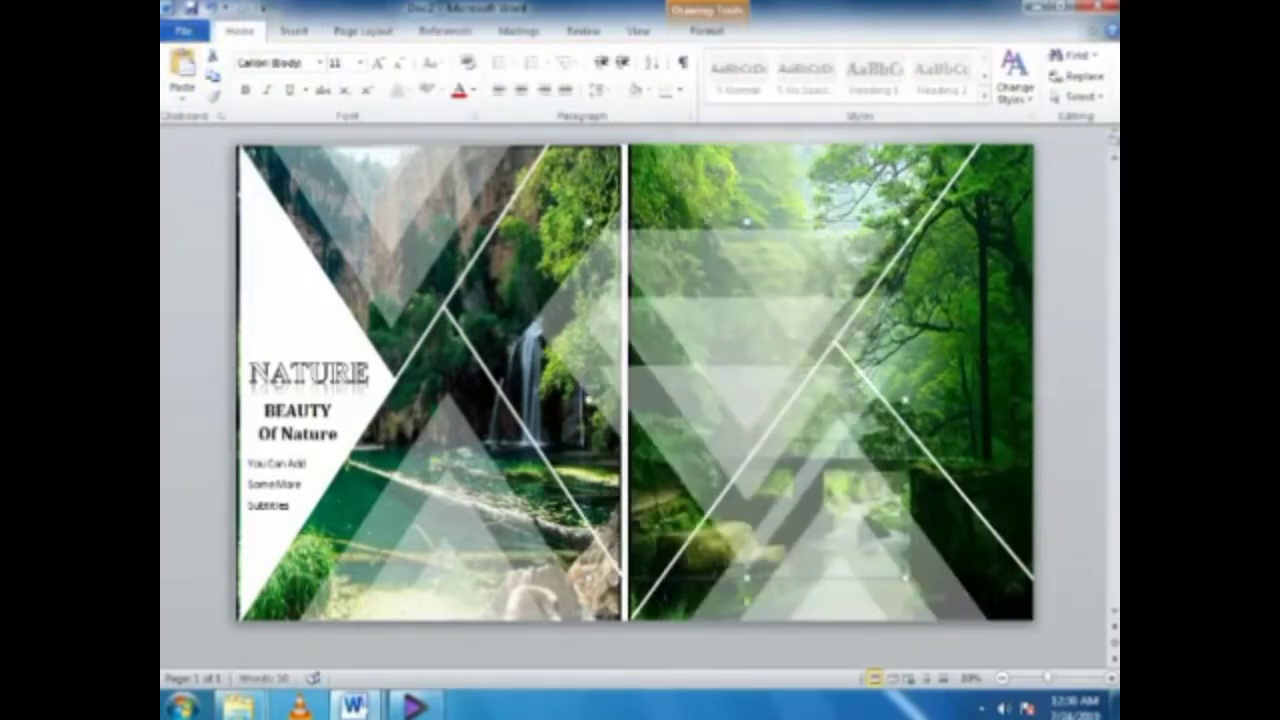
pyautogui.press('Left')
pyautogui.press('Left')
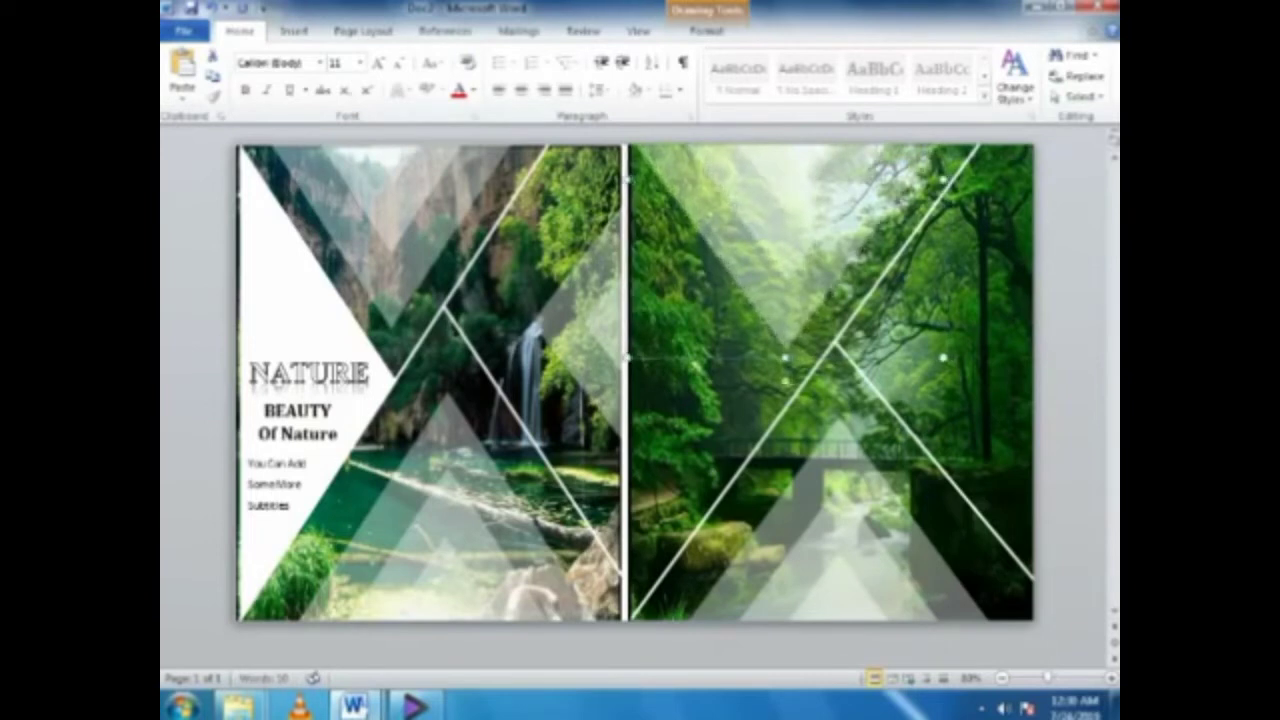
pyautogui.press('Left')
pyautogui.press('Right')
pyautogui.press('Right')
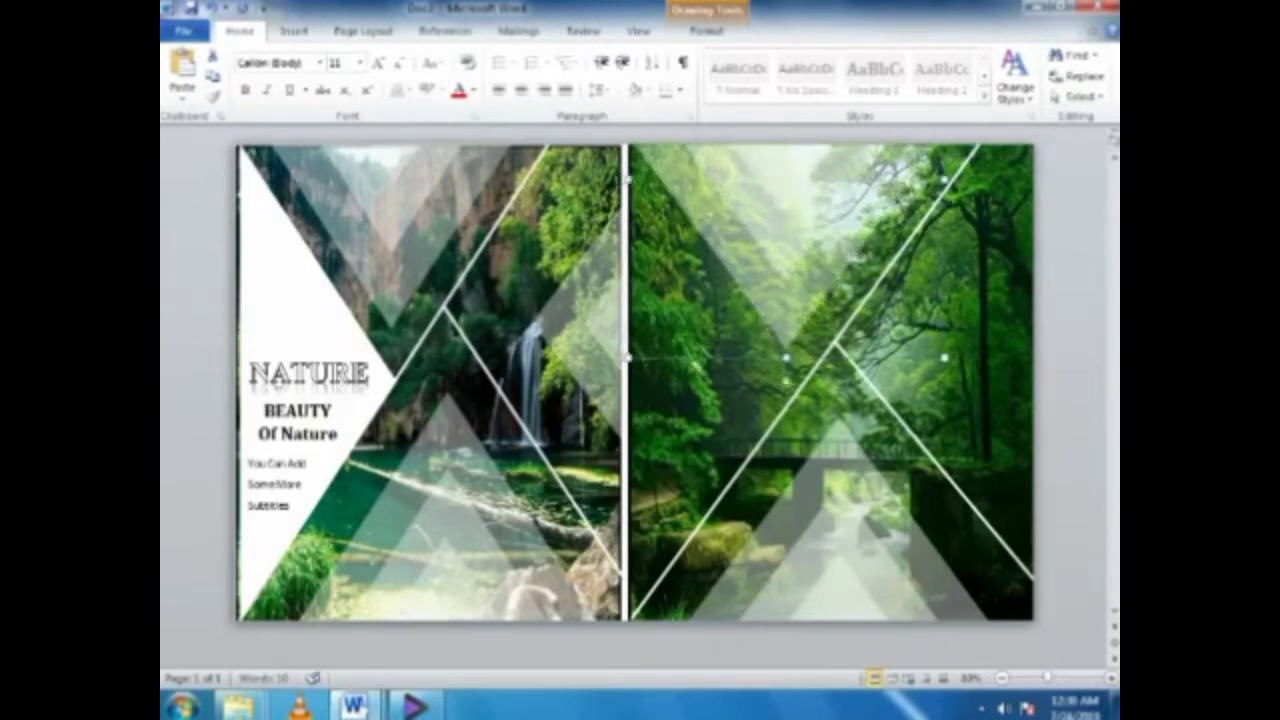
# Step: Draw a triangle over the right photo, rotate it to point right and narrow it
pyautogui.click(293, 31)
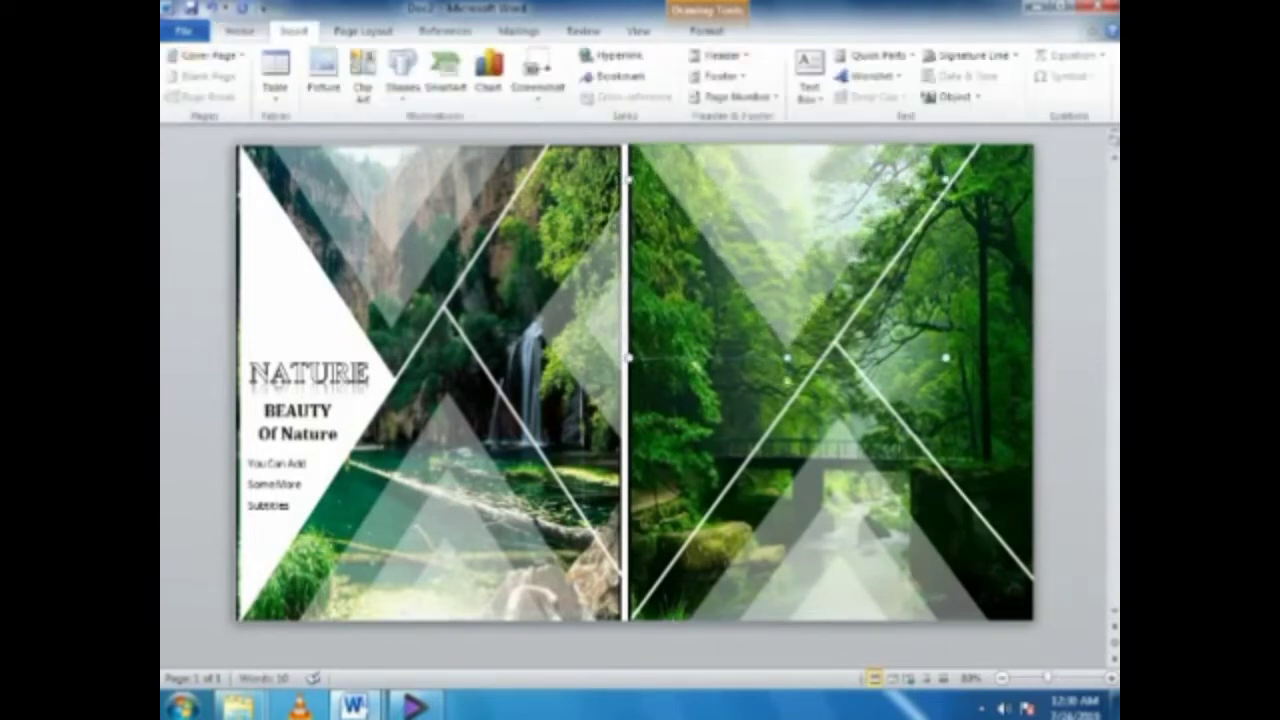
pyautogui.click(402, 75)
pyautogui.click(440, 270)
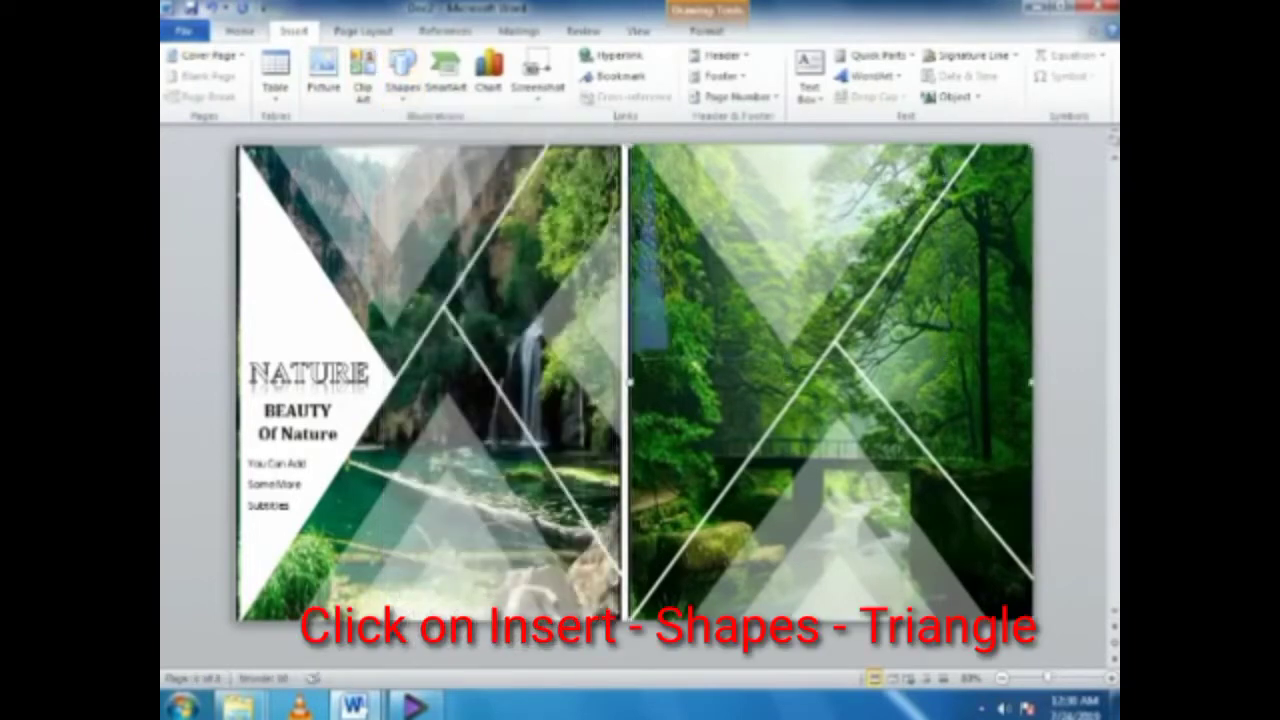
pyautogui.moveTo(636, 200); pyautogui.dragTo(924, 497)
pyautogui.moveTo(781, 178); pyautogui.dragTo(950, 350)
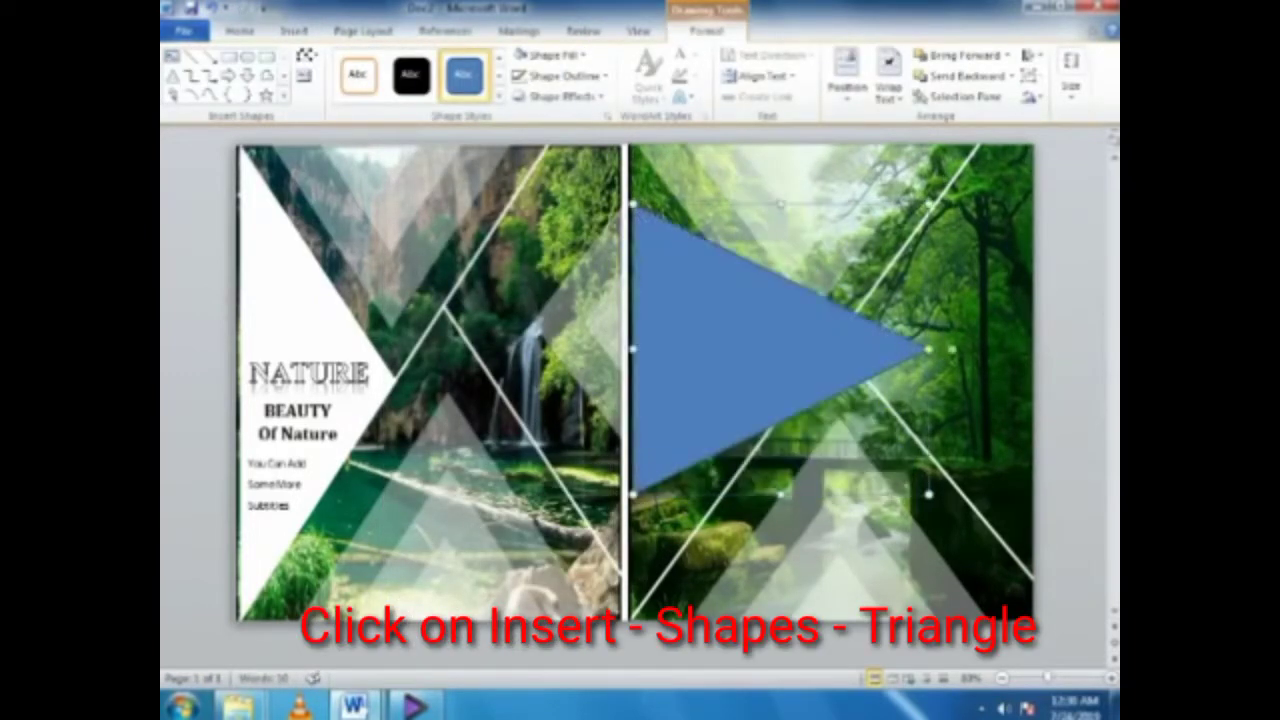
pyautogui.moveTo(928, 348); pyautogui.dragTo(800, 383)
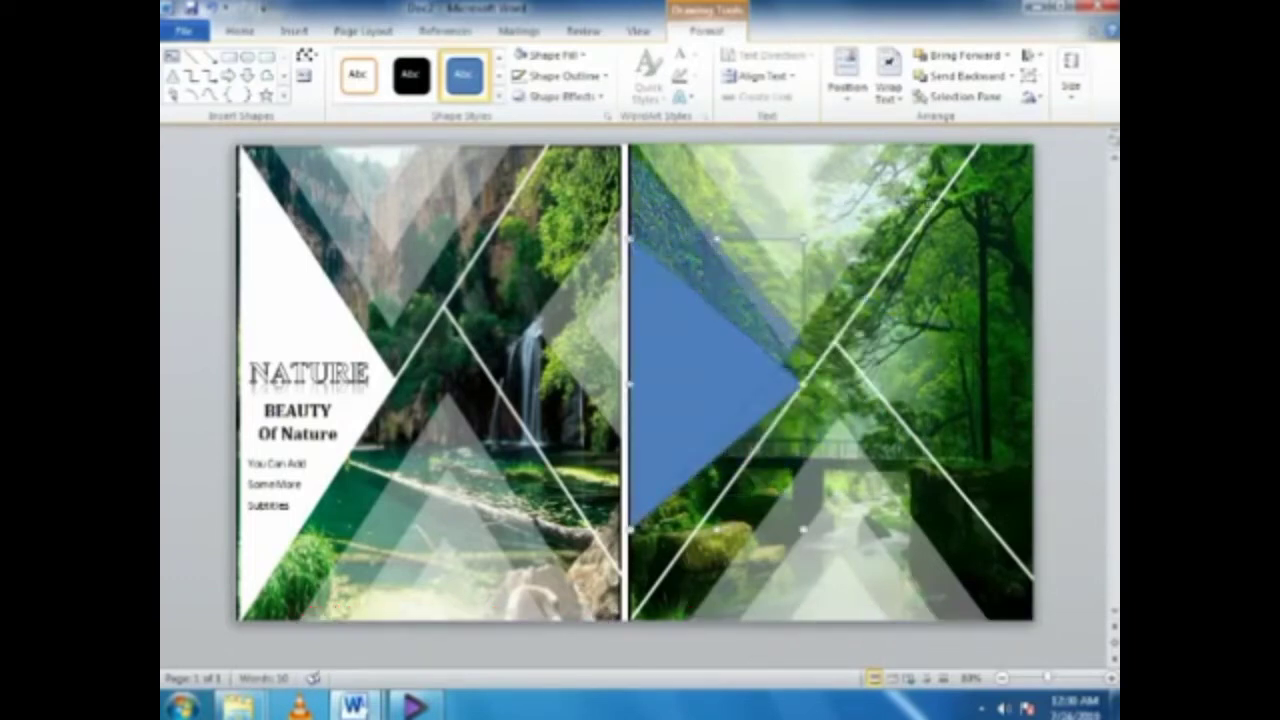
# Step: Stretch the blue triangle to full panel height with its point at mid-panel; nudge a translucent triangle
pyautogui.moveTo(715, 240); pyautogui.dragTo(715, 148)
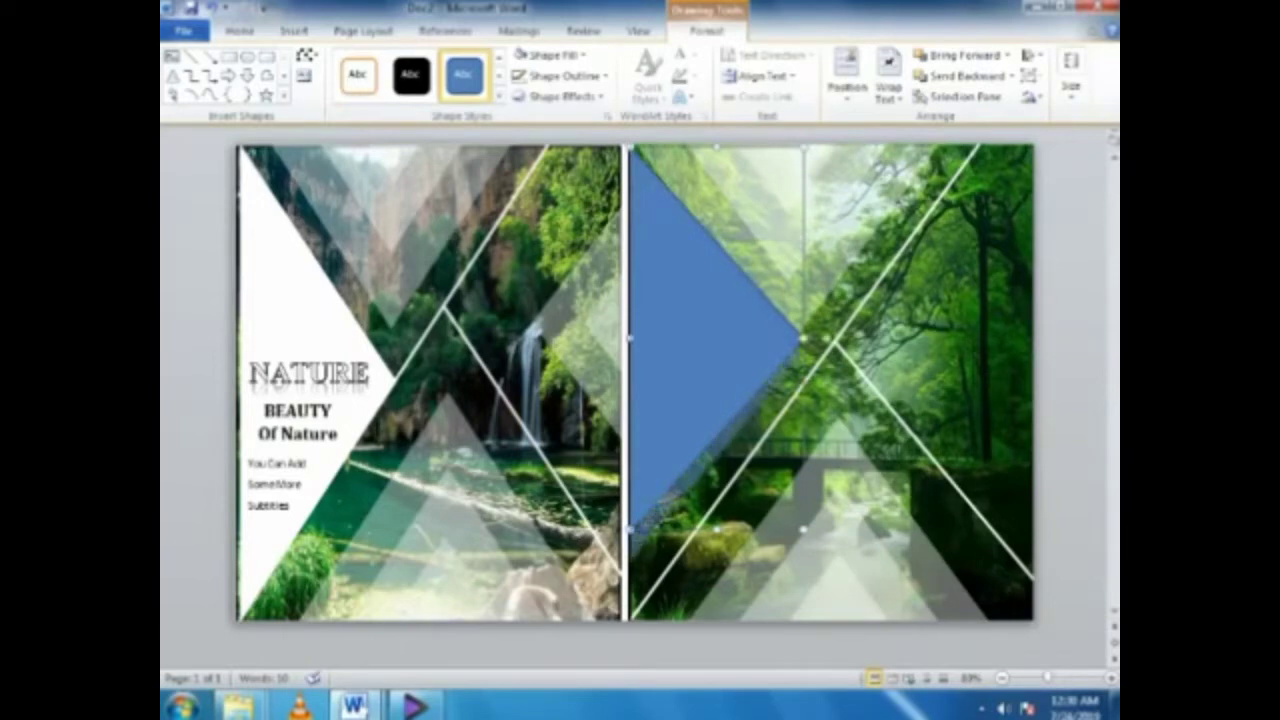
pyautogui.moveTo(717, 530); pyautogui.dragTo(717, 620)
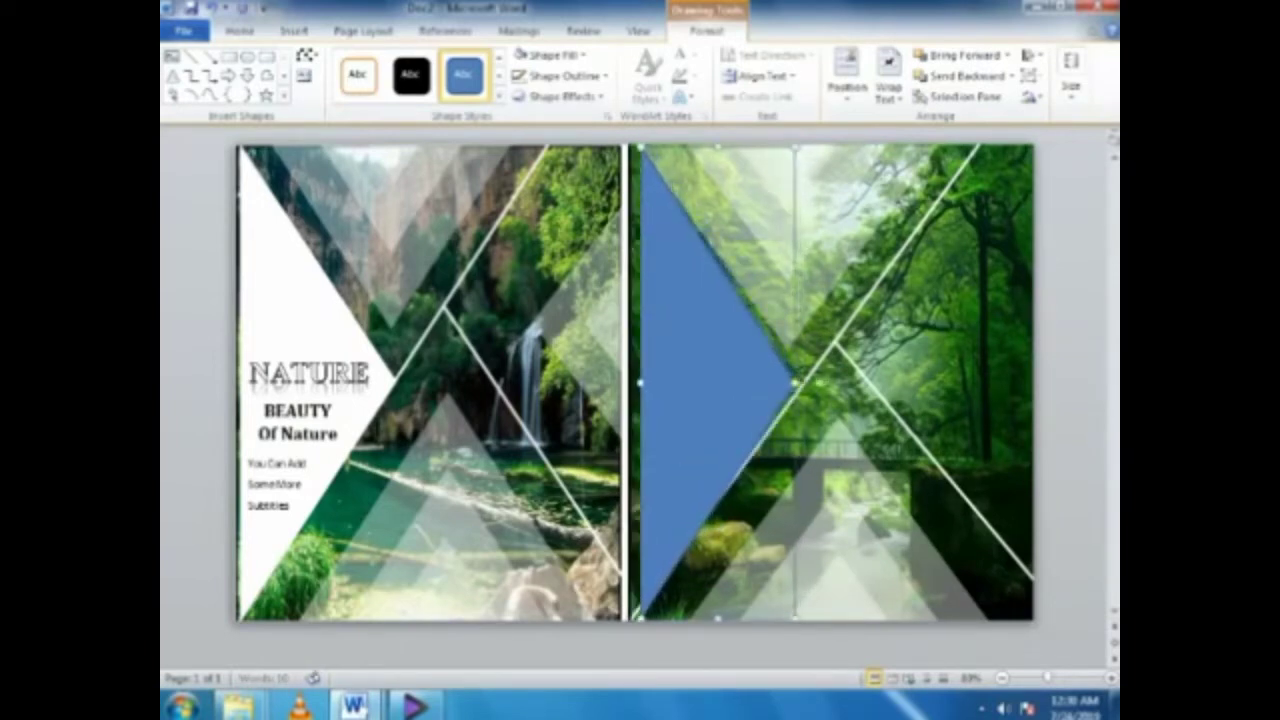
pyautogui.moveTo(801, 383); pyautogui.dragTo(784, 383)
pyautogui.moveTo(630, 383); pyautogui.dragTo(685, 383)
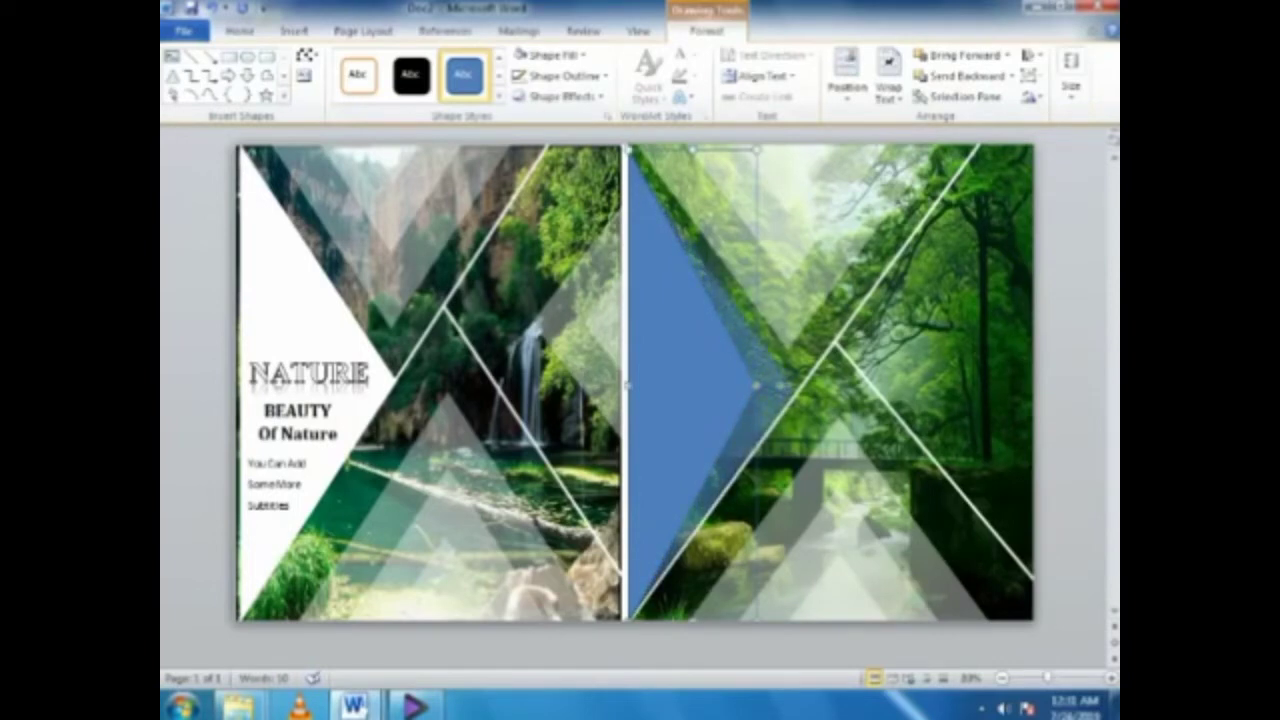
pyautogui.moveTo(756, 385); pyautogui.dragTo(795, 388)
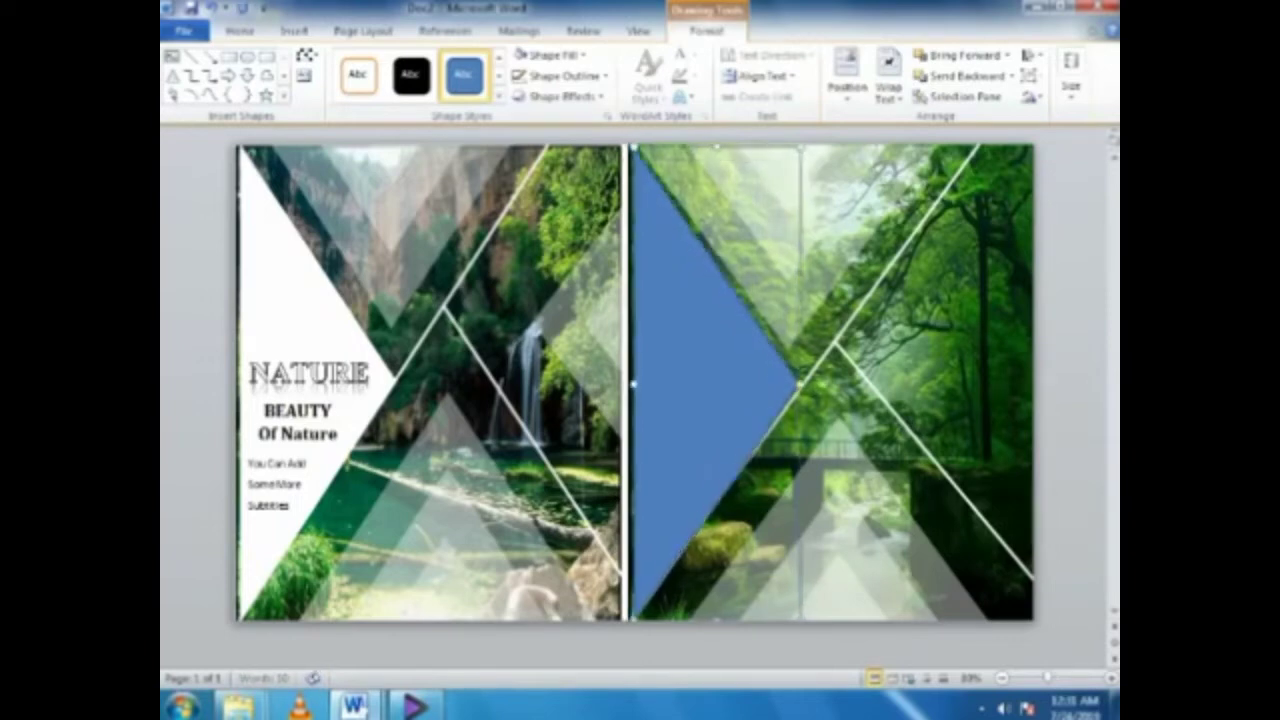
pyautogui.moveTo(628, 388); pyautogui.dragTo(636, 383)
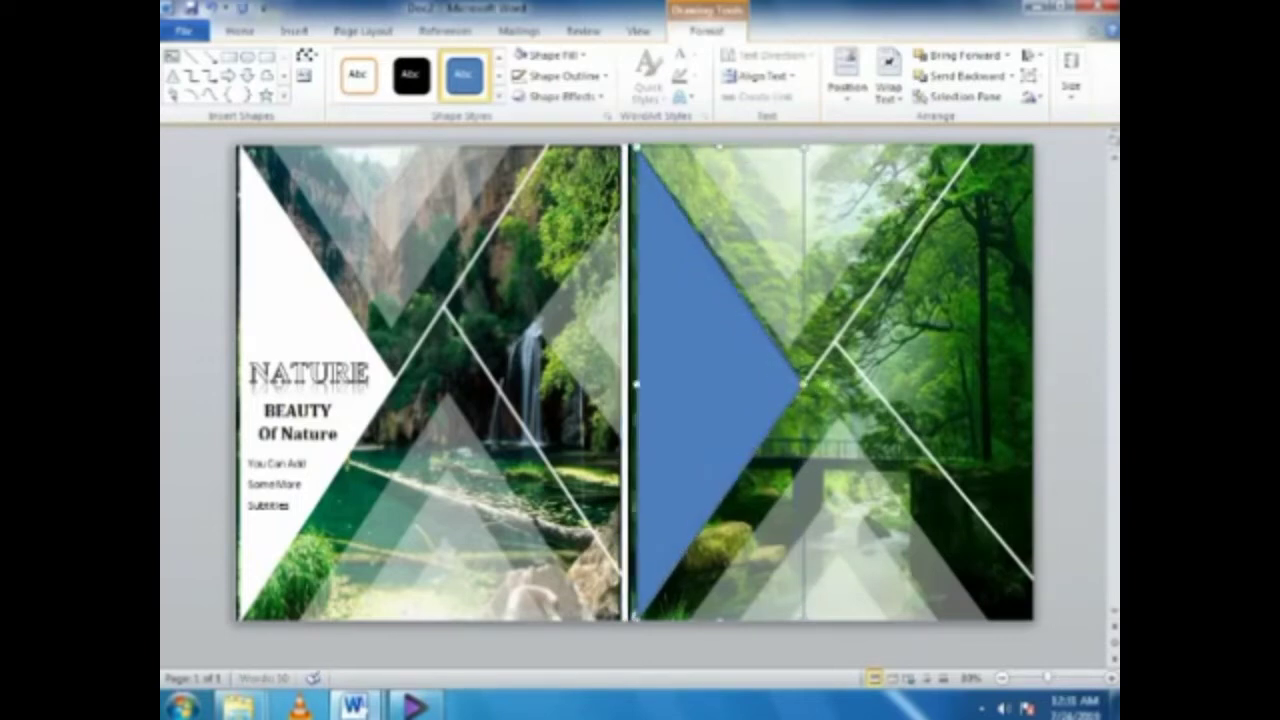
pyautogui.click(787, 372)
pyautogui.moveTo(787, 260); pyautogui.dragTo(797, 253)
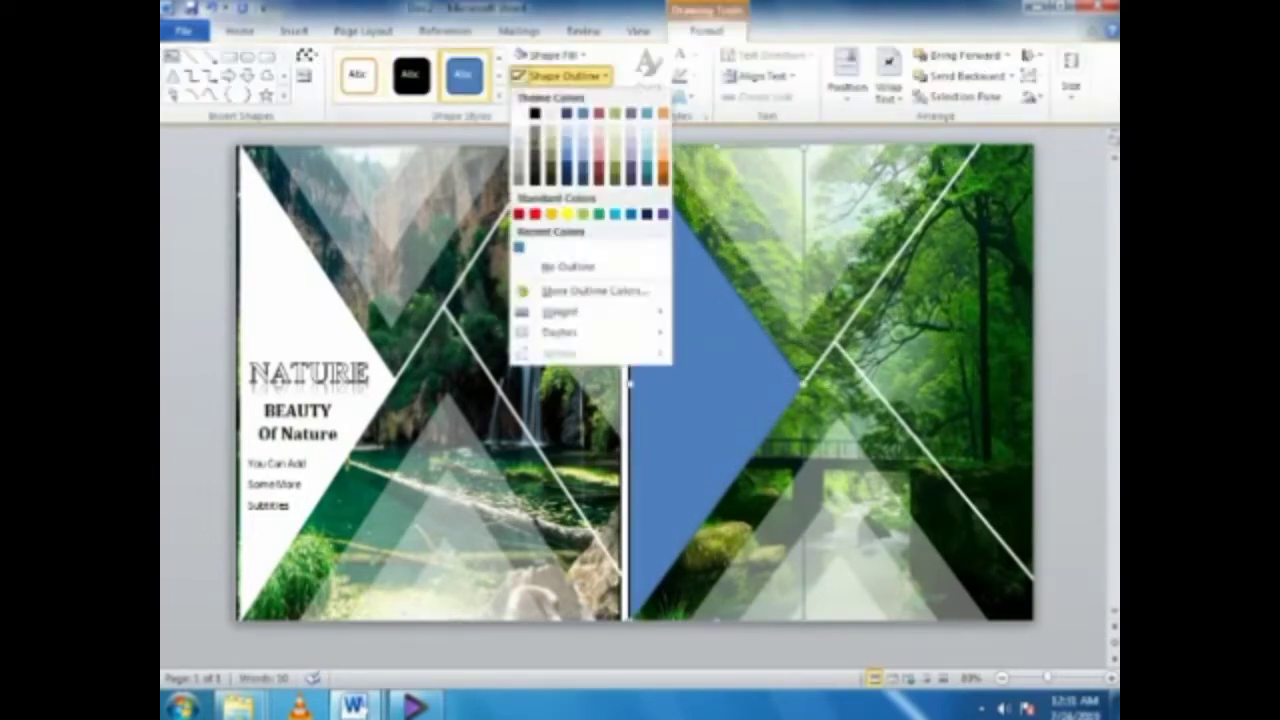
# Step: Fill the big right-pointing triangle with White
pyautogui.click(520, 92)
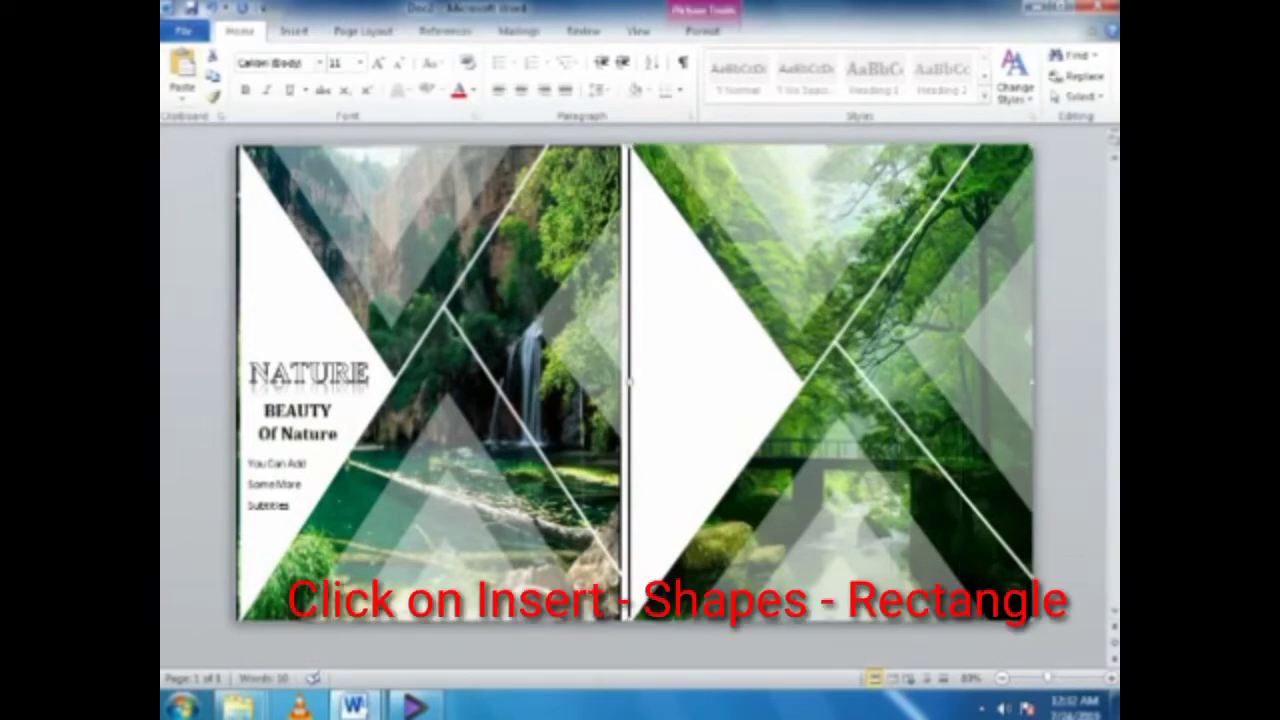
# Step: Draw a rectangle on the white triangle with no fill and no outline
pyautogui.click(293, 31)
pyautogui.click(402, 75)
pyautogui.click(395, 226)
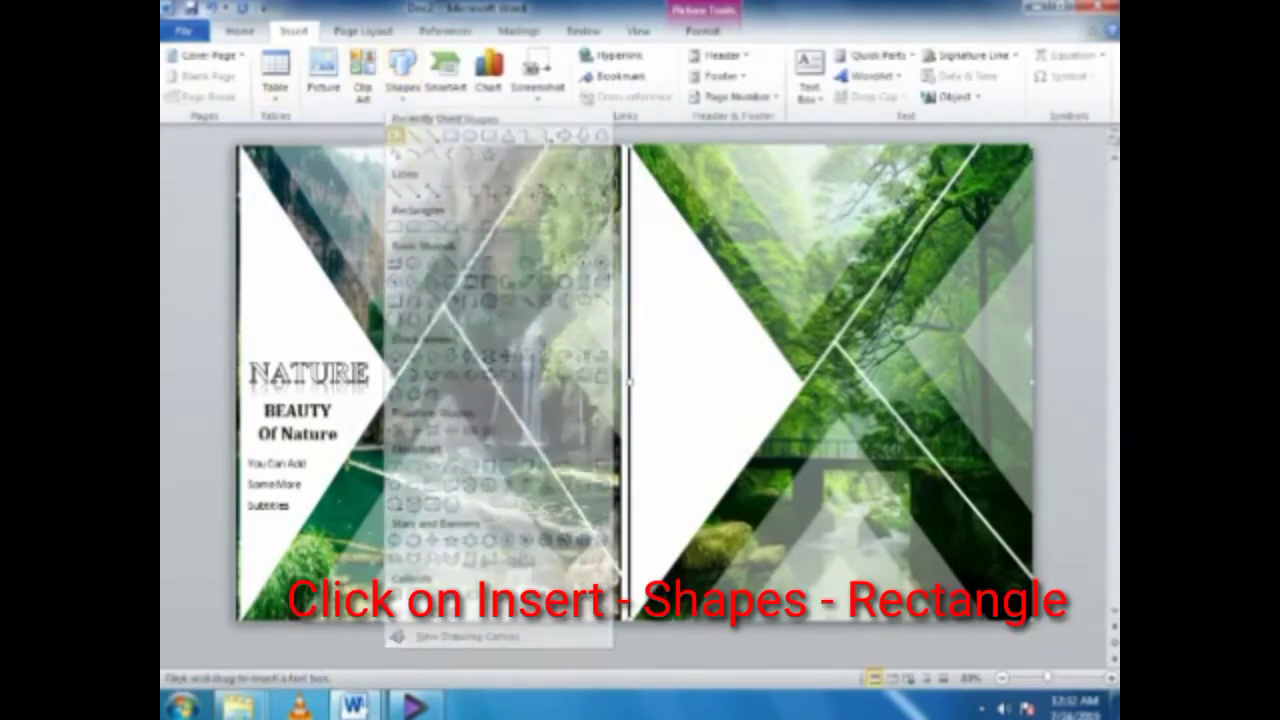
pyautogui.moveTo(640, 350); pyautogui.dragTo(774, 396)
pyautogui.click(545, 54)
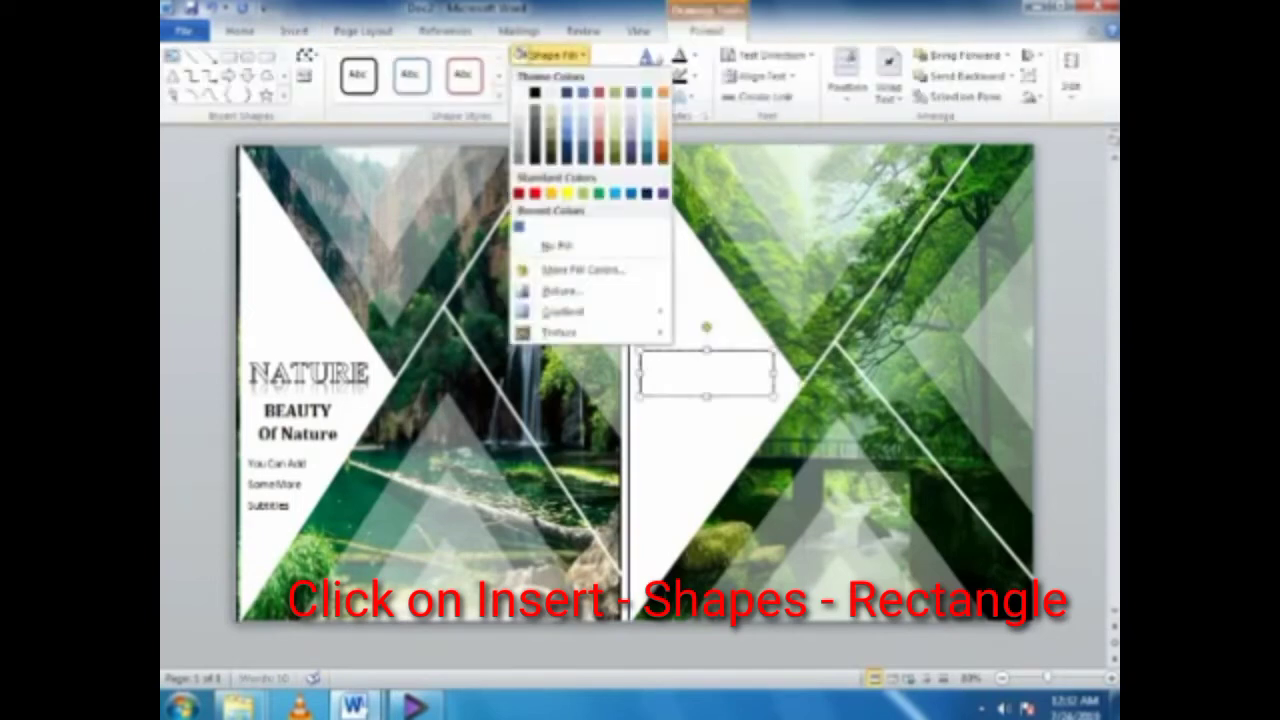
pyautogui.click(540, 245)
pyautogui.click(565, 75)
pyautogui.click(545, 267)
pyautogui.write('Nature')
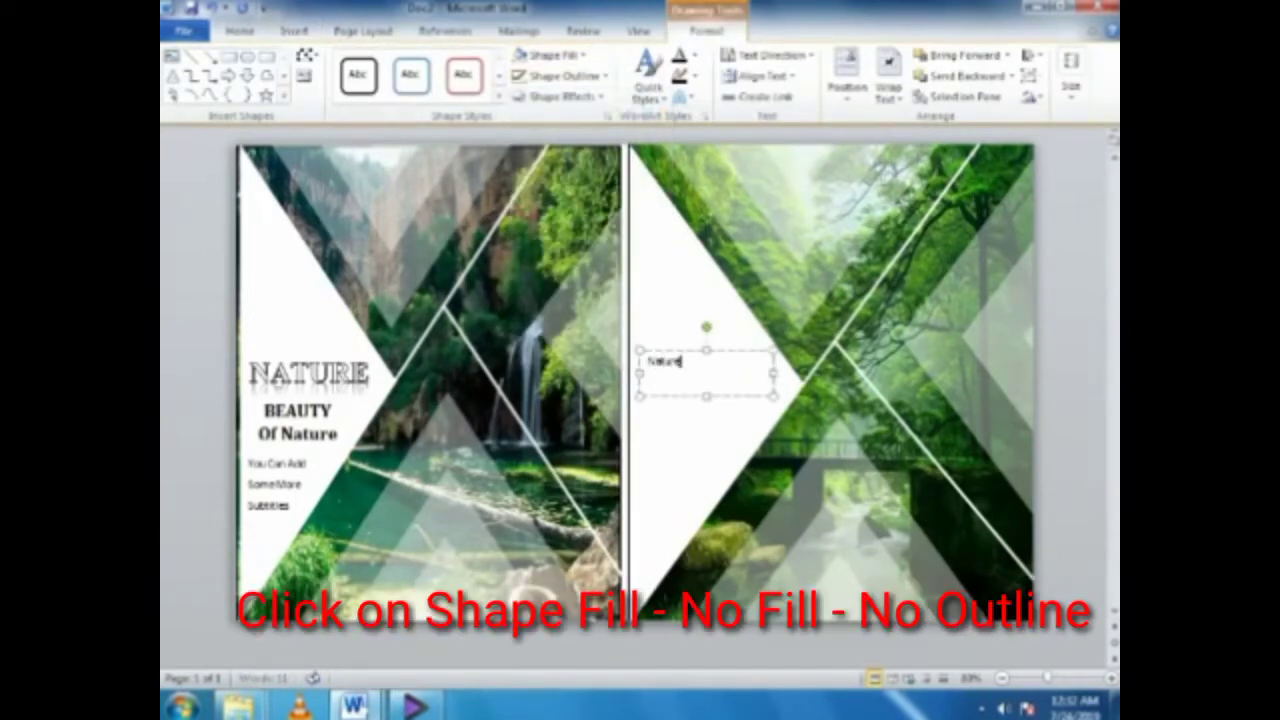
# Step: Change the text Nature to uppercase NATURE
pyautogui.doubleClick(663, 361)
pyautogui.click(240, 31)
pyautogui.click(432, 62)
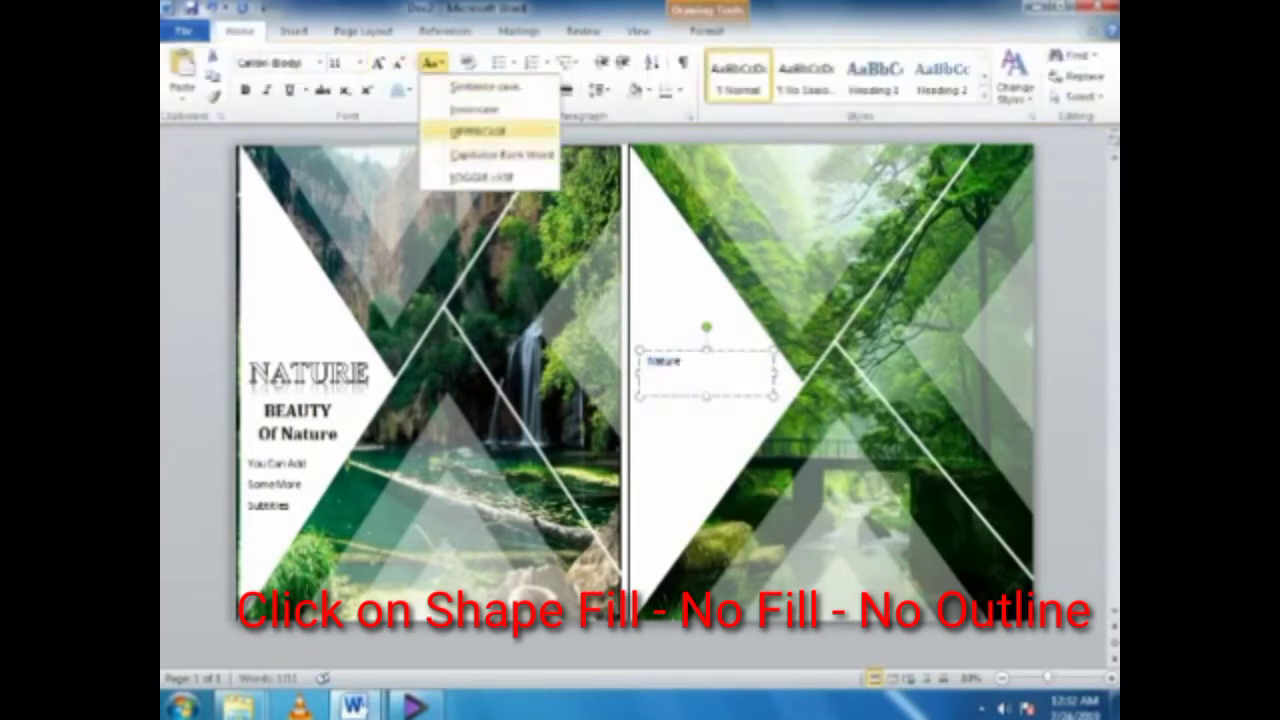
pyautogui.click(466, 129)
# Step: Set NATURE to Times New Roman 28 pt and nudge its box slightly left
pyautogui.click(377, 62)
pyautogui.click(377, 62)
pyautogui.click(377, 62)
pyautogui.click(377, 62)
pyautogui.click(377, 62)
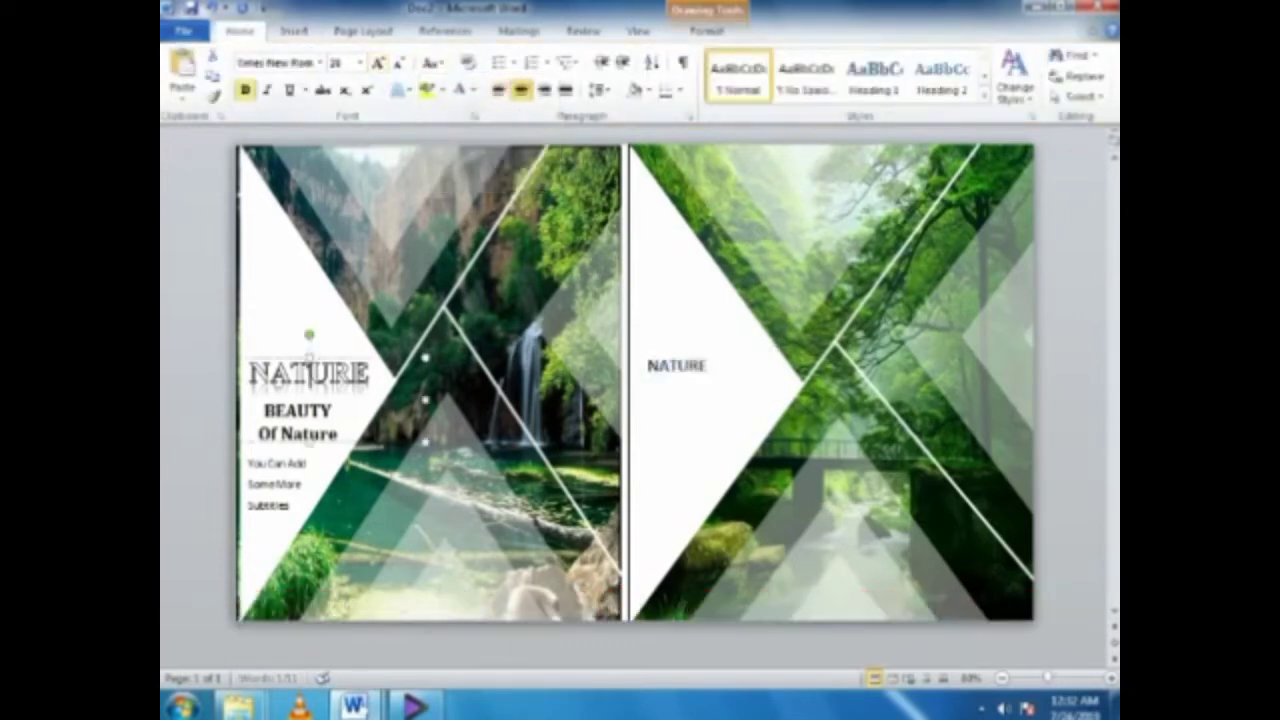
pyautogui.click(708, 366)
pyautogui.click(359, 62)
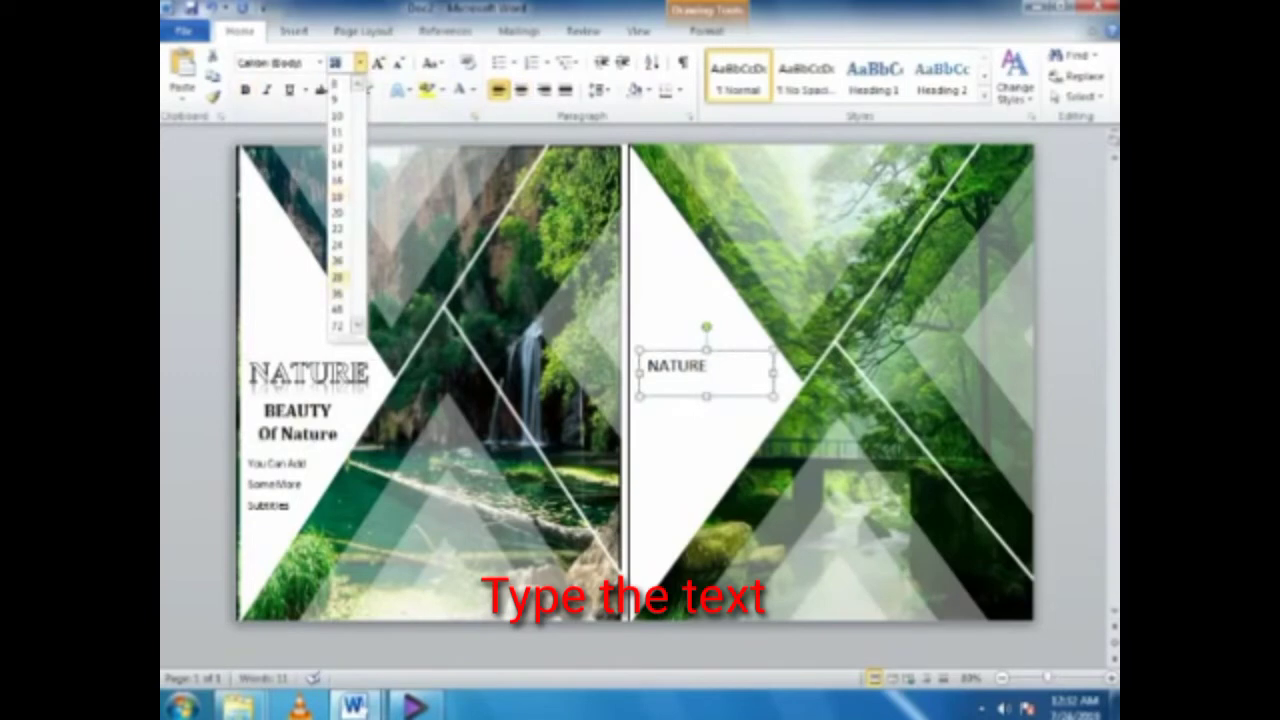
pyautogui.click(337, 277)
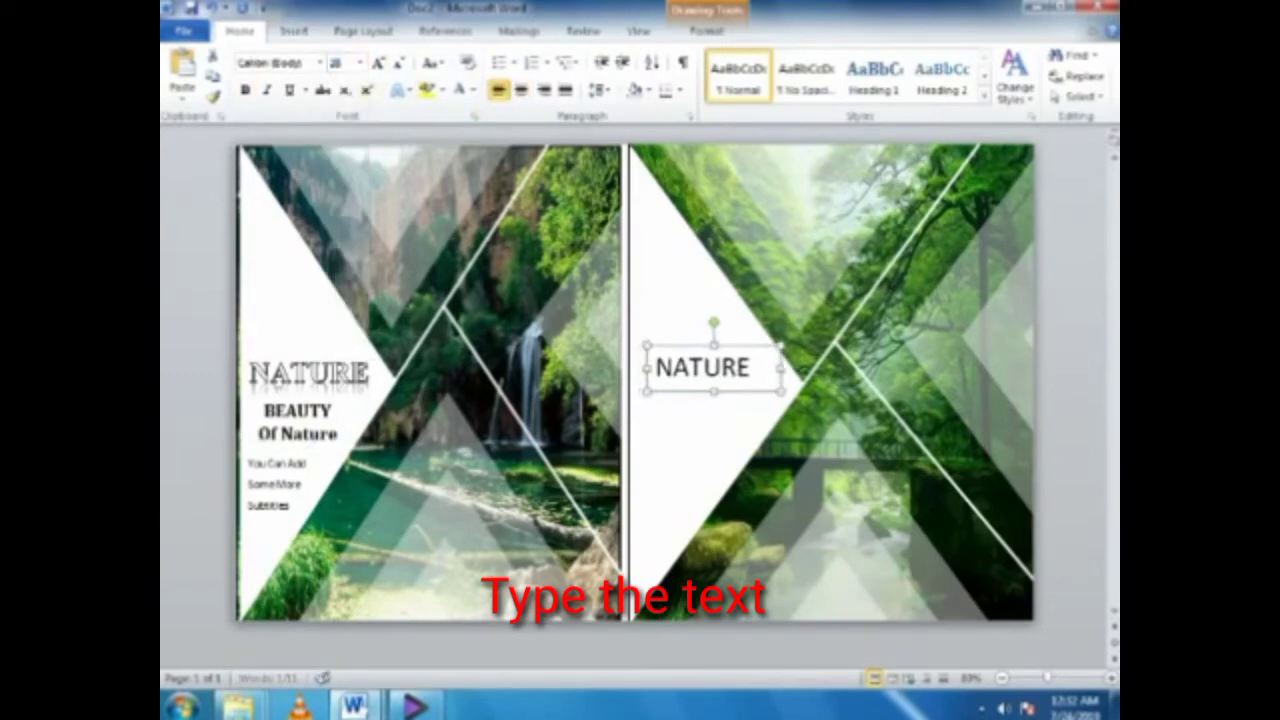
pyautogui.click(320, 62)
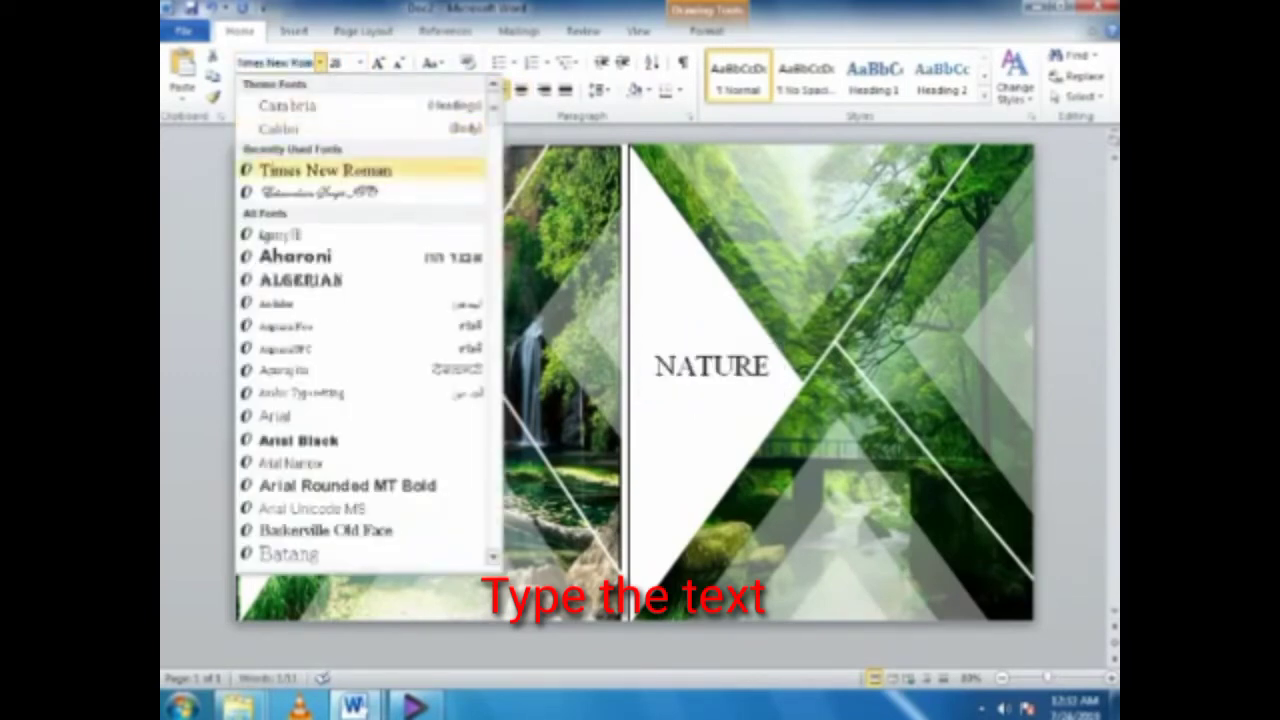
pyautogui.click(325, 170)
pyautogui.press('Left')
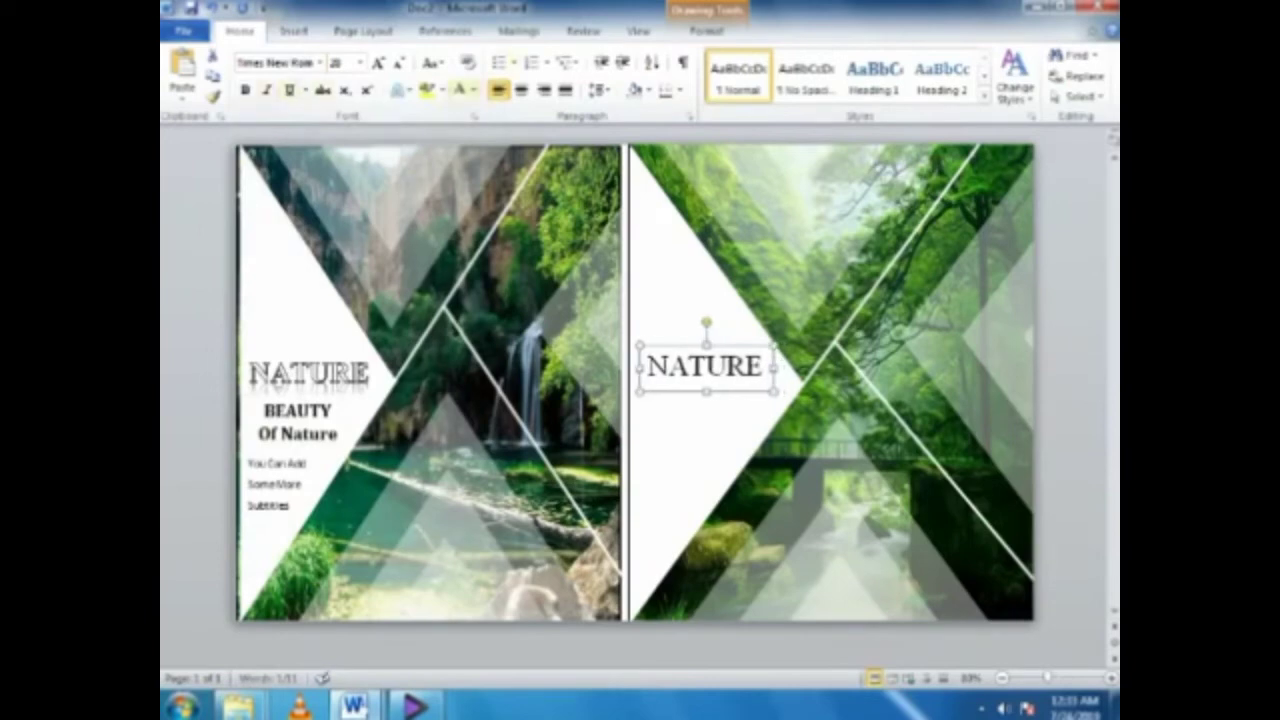
# Step: Apply a light outlined text effect style to NATURE
pyautogui.click(402, 89)
pyautogui.click(626, 286)
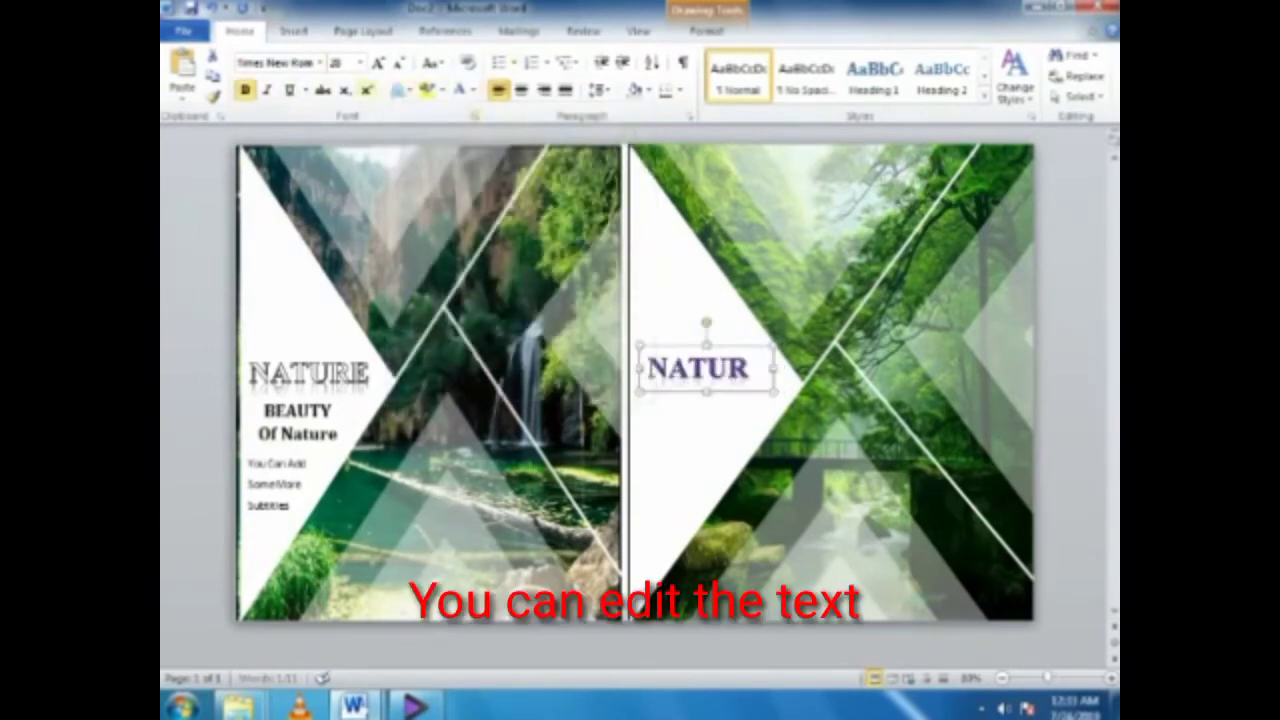
pyautogui.click(402, 89)
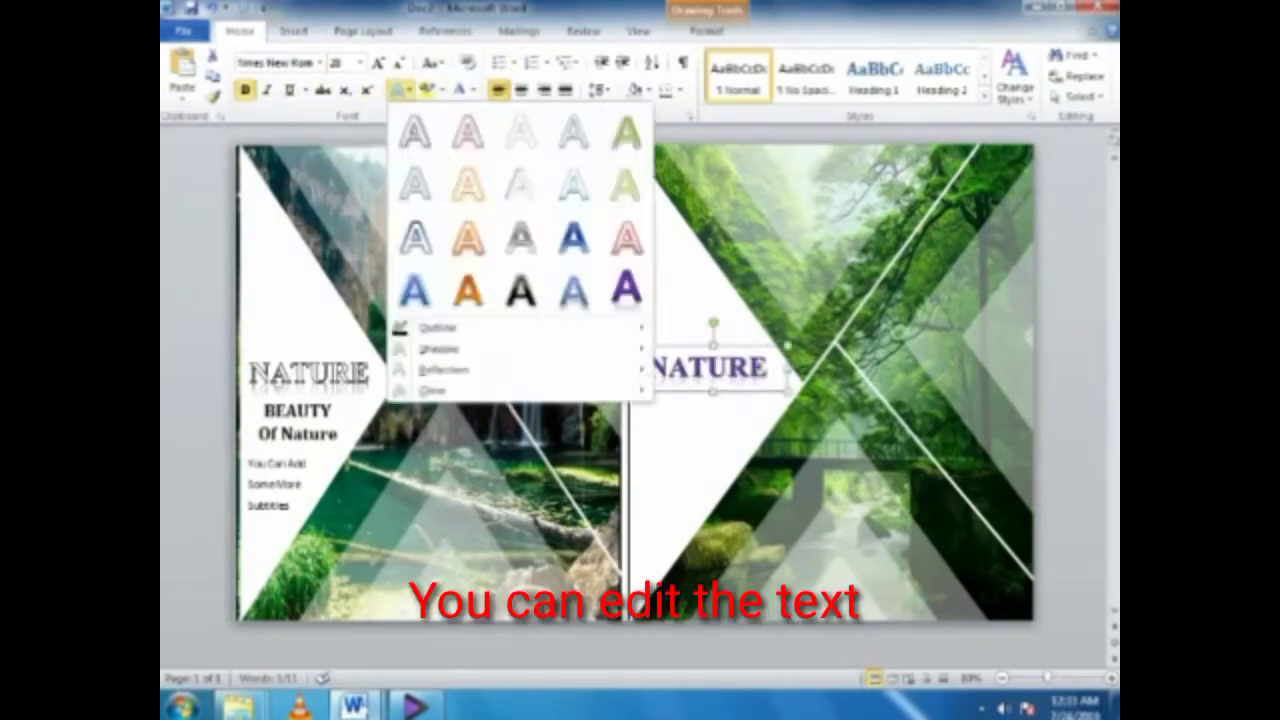
pyautogui.moveTo(440, 348)
pyautogui.click(700, 370)
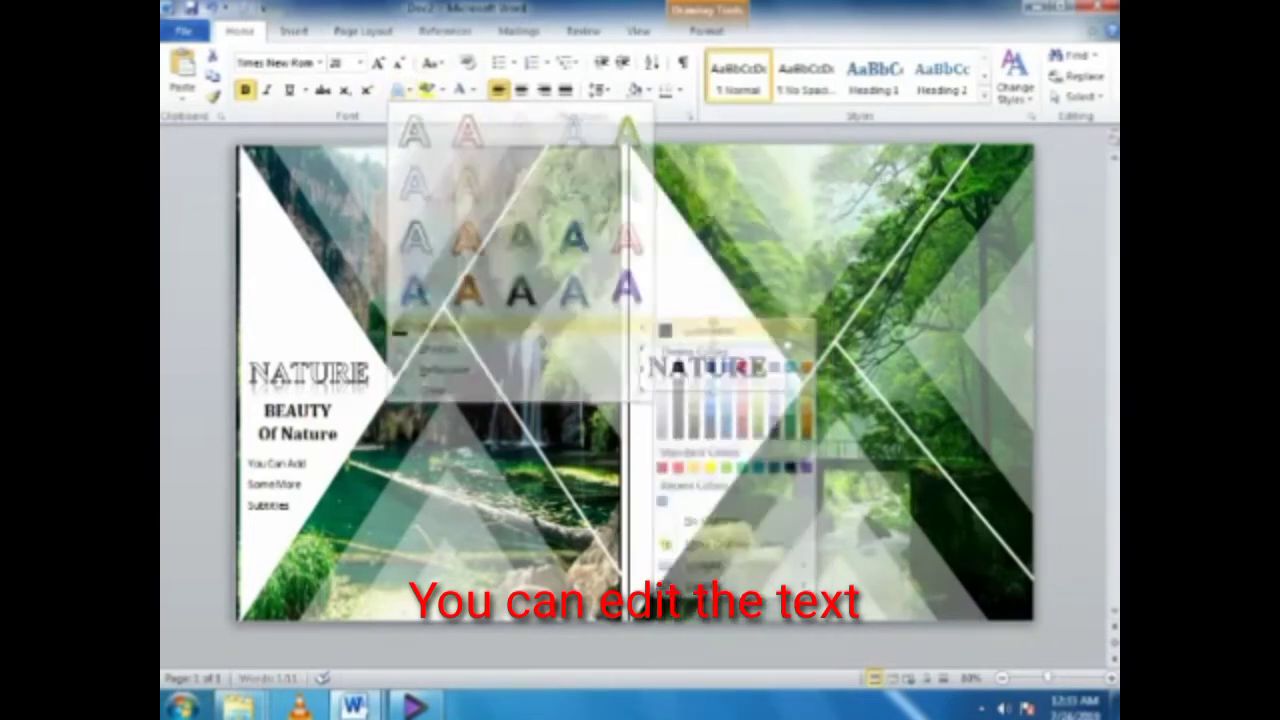
pyautogui.click(402, 89)
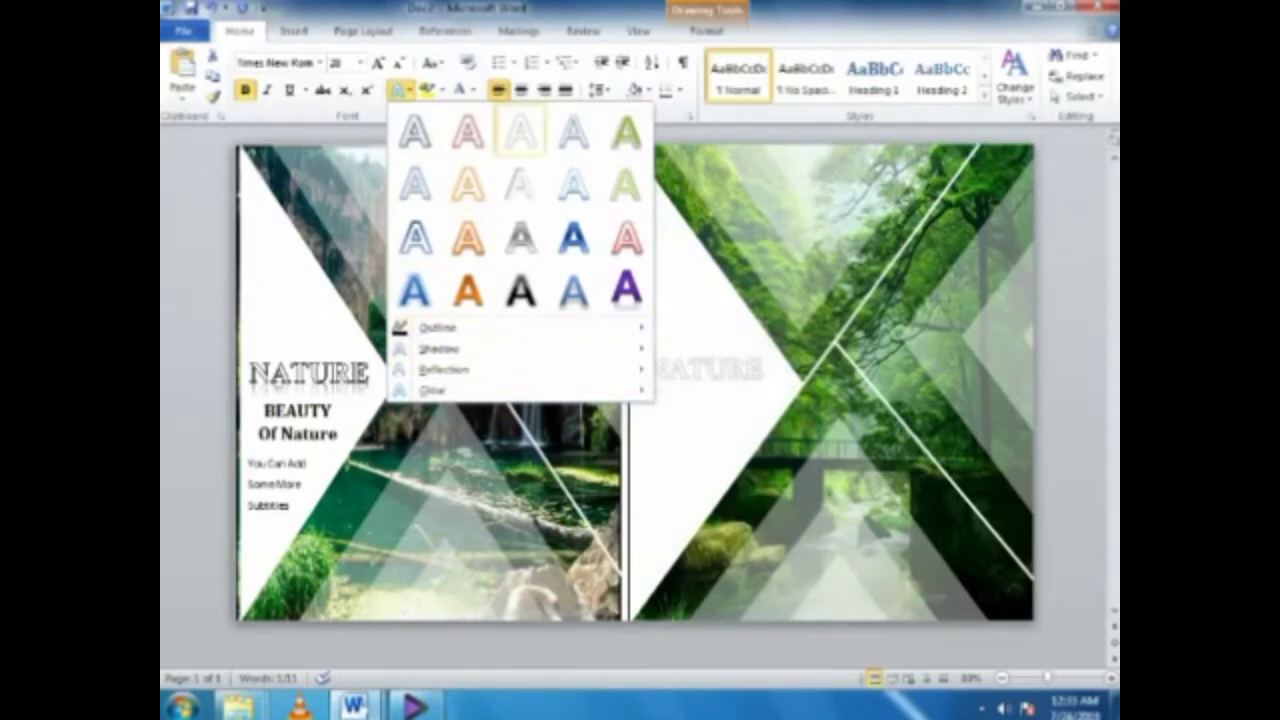
pyautogui.click(520, 131)
pyautogui.click(472, 89)
pyautogui.press('Escape')
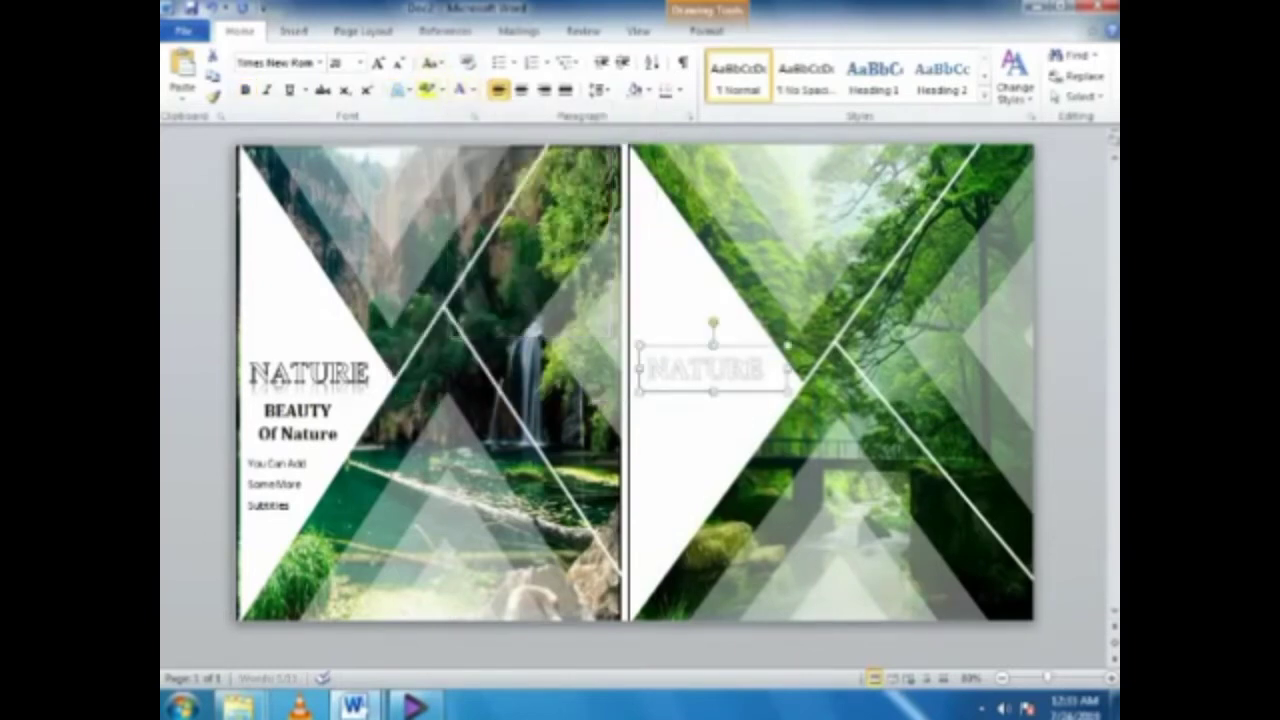
# Step: Give NATURE a dark outline, bold, and a reflection beneath it
pyautogui.click(432, 62)
pyautogui.moveTo(429, 323)
pyautogui.click(683, 366)
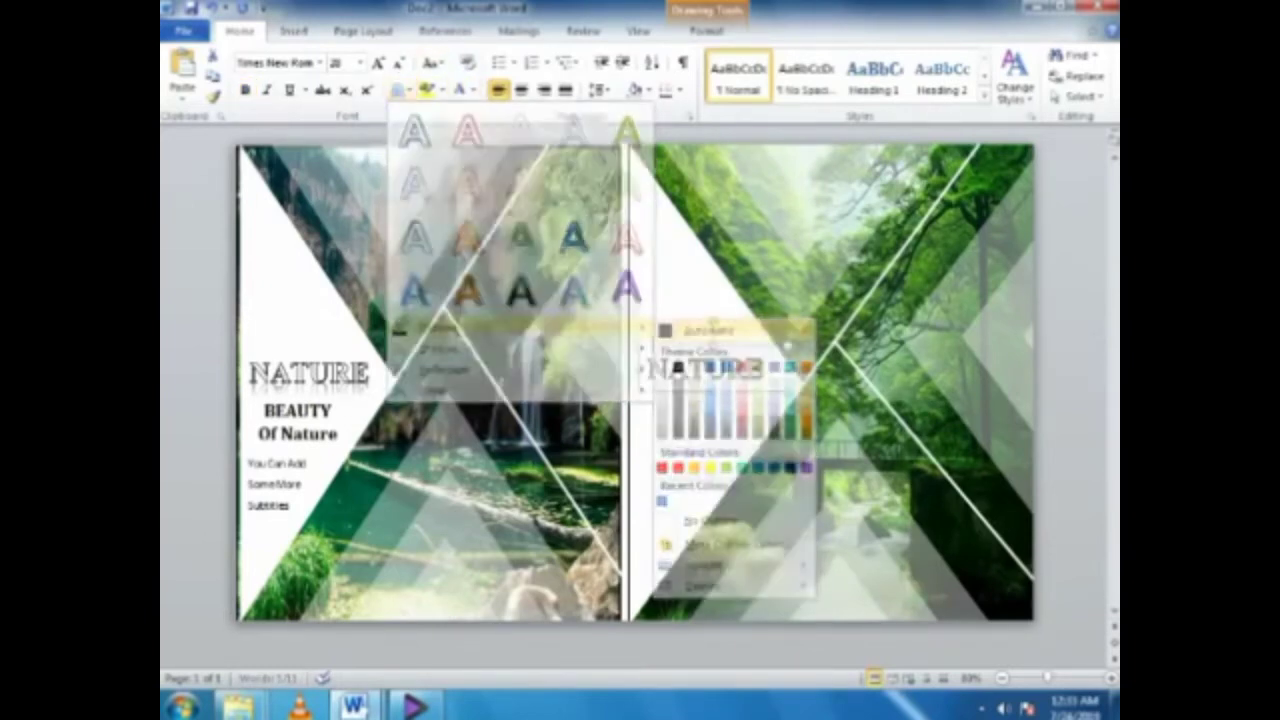
pyautogui.hotkey('ctrl', 'b')
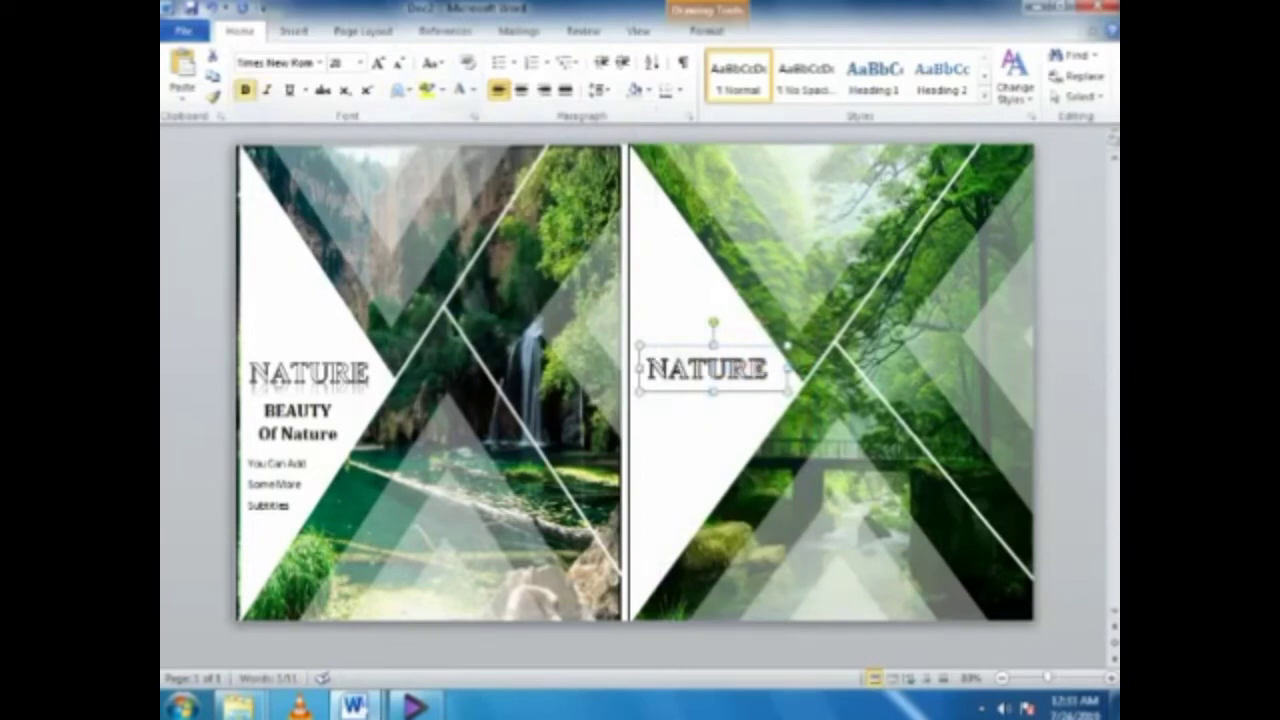
pyautogui.click(398, 89)
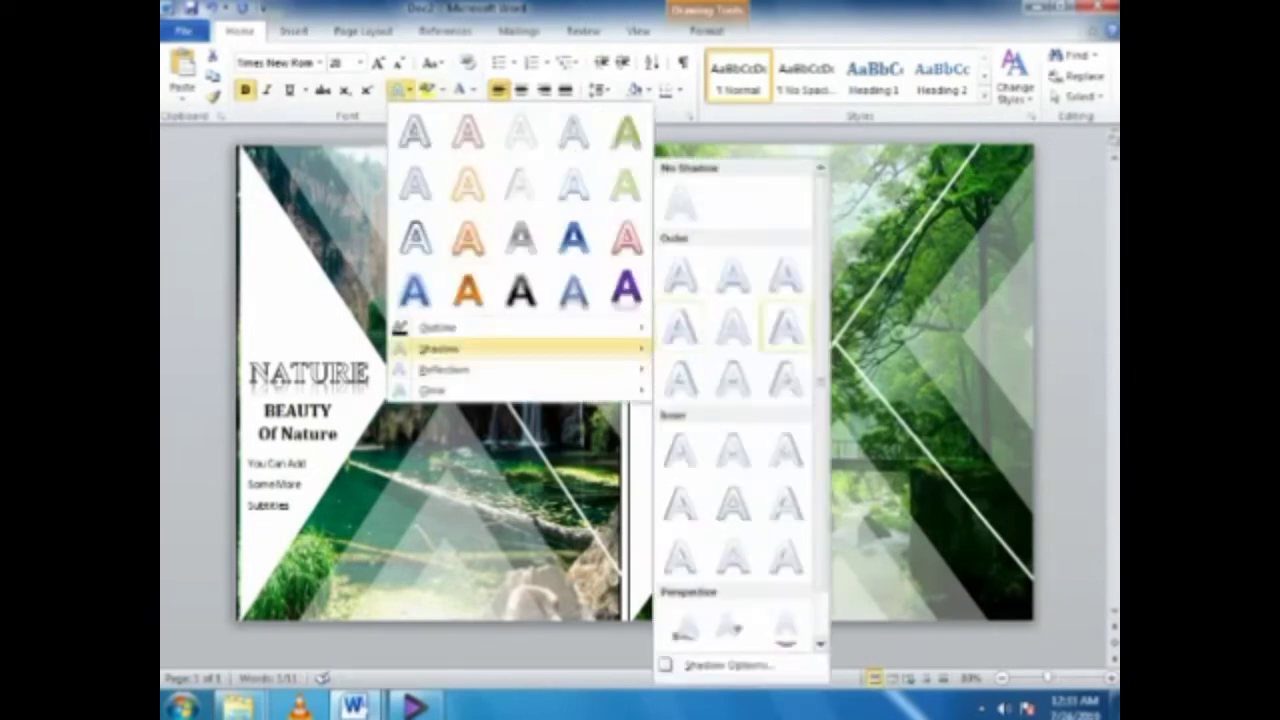
pyautogui.moveTo(440, 369)
pyautogui.click(733, 475)
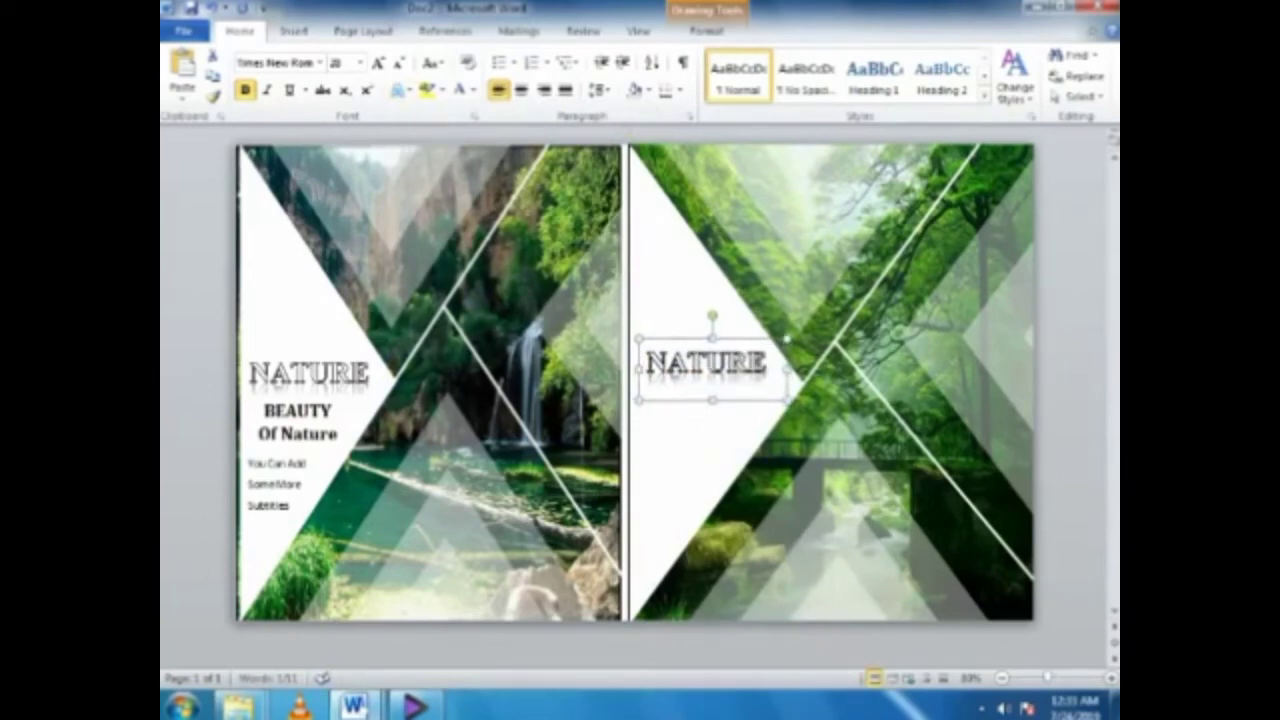
# Step: Draw a text box below the right-page NATURE and type 'Beauty'
pyautogui.click(787, 339)
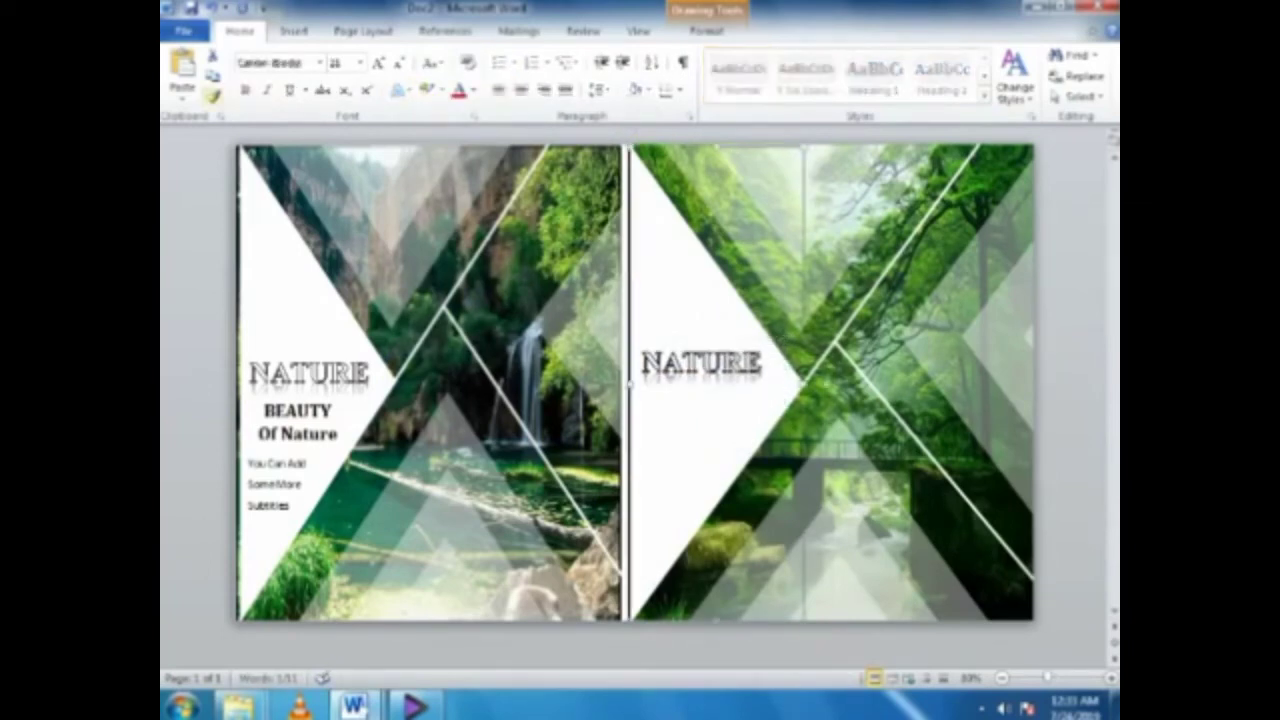
pyautogui.click(293, 31)
pyautogui.click(402, 75)
pyautogui.click(403, 136)
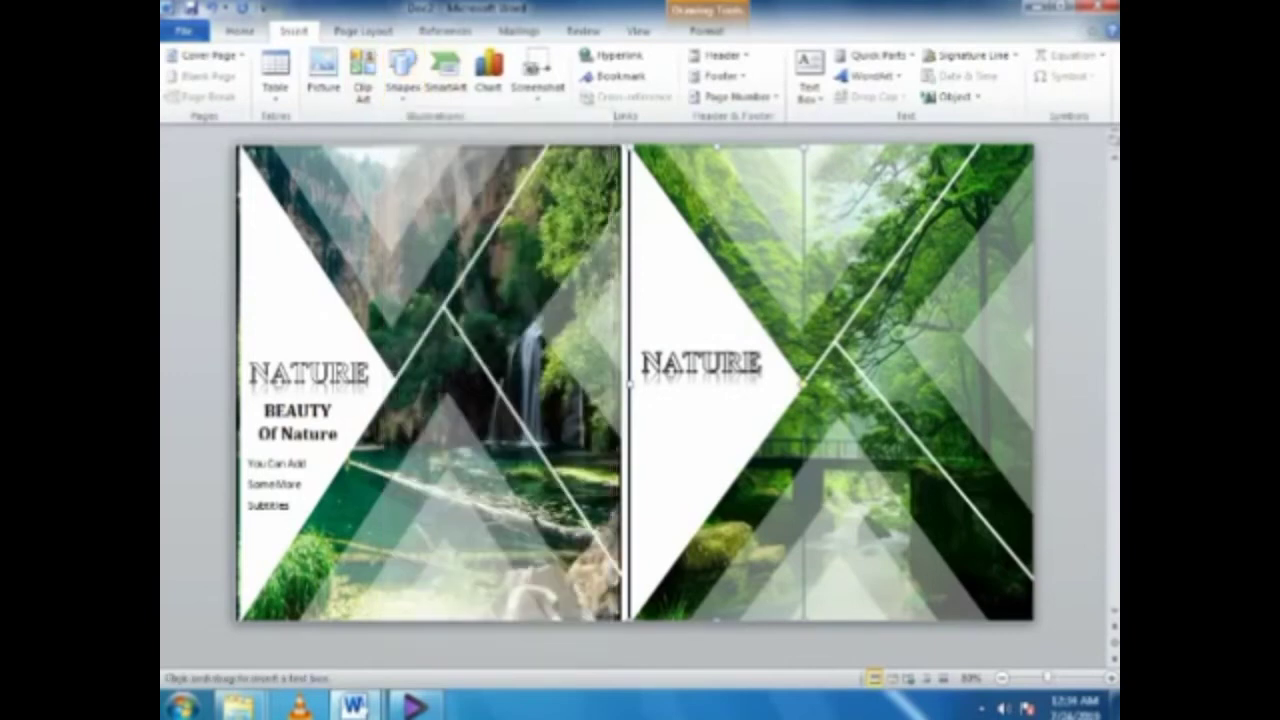
pyautogui.moveTo(640, 400); pyautogui.dragTo(742, 450)
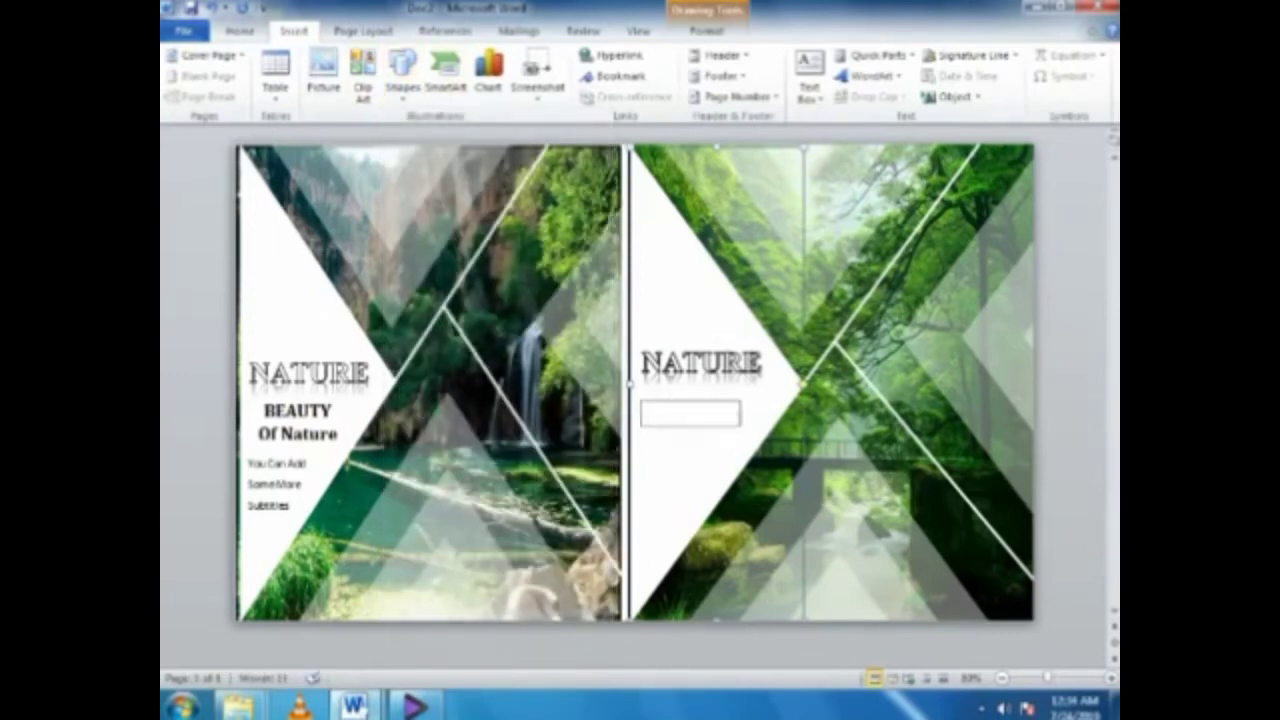
pyautogui.click(562, 96)
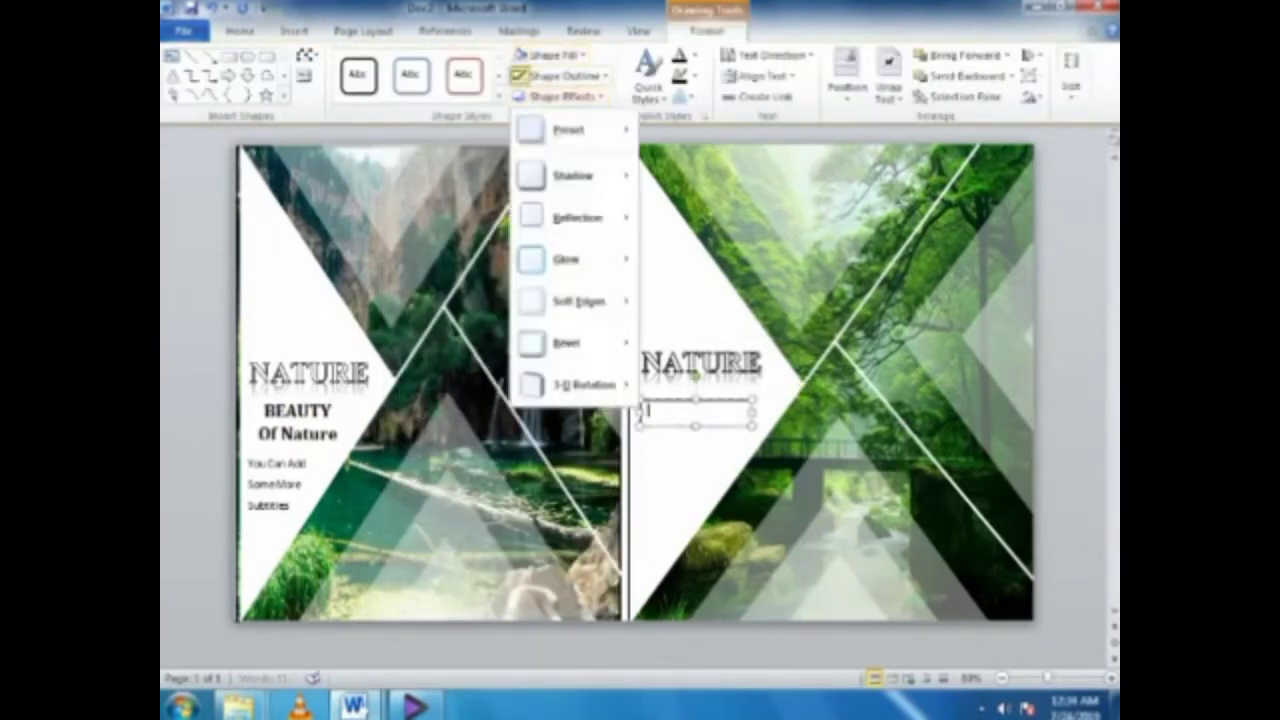
pyautogui.write('Beau')
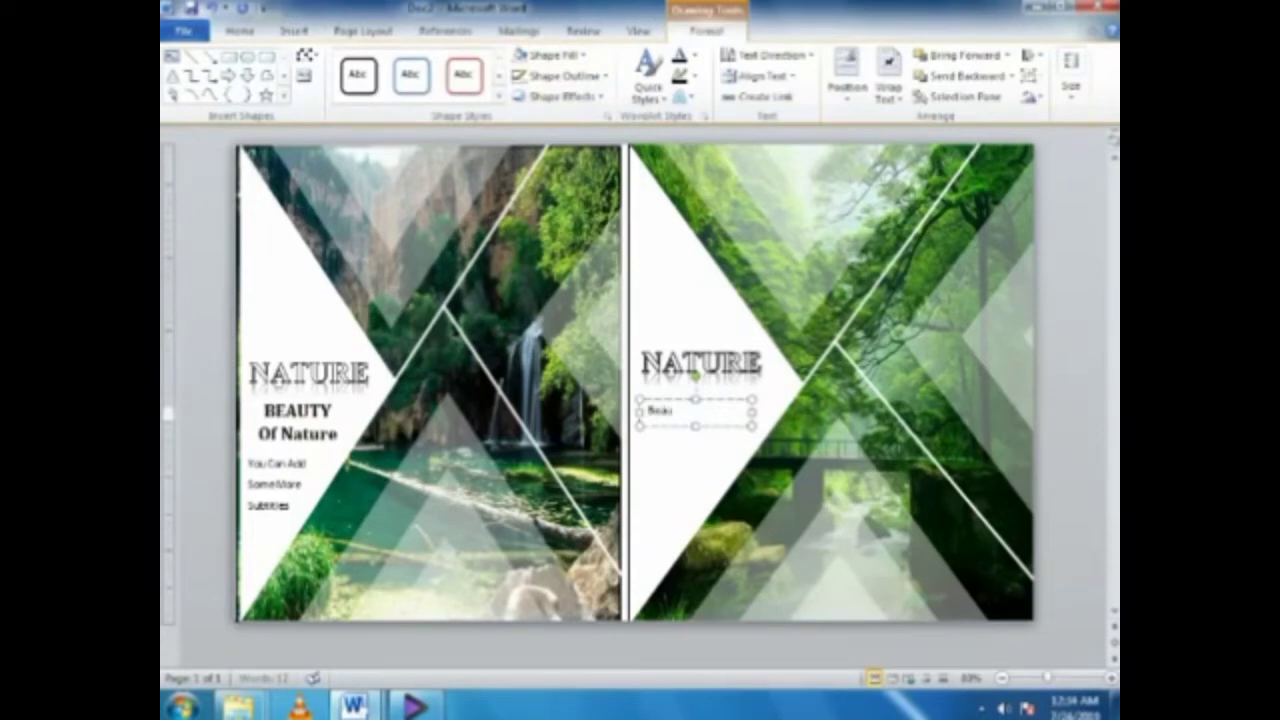
pyautogui.write('ty')
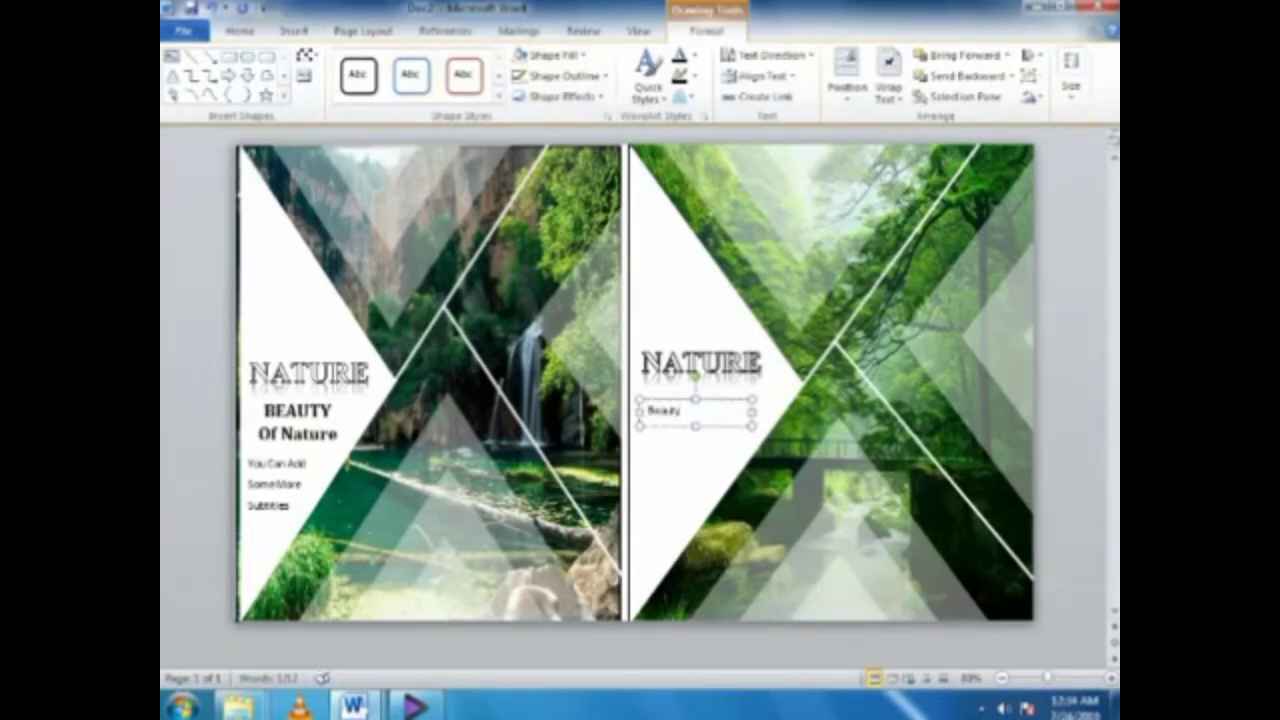
# Step: Format Beauty as 20 pt Cambria in UPPERCASE, matching the left panel's heading
pyautogui.click(297, 410)
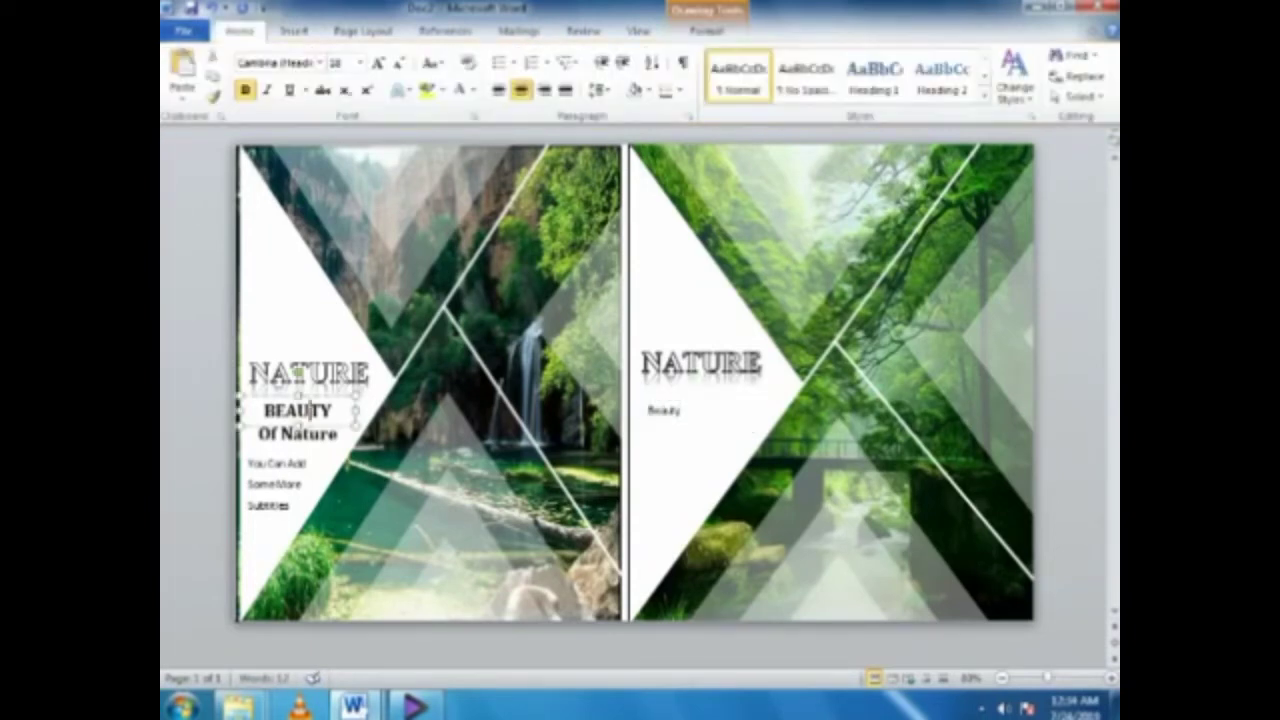
pyautogui.click(664, 410)
pyautogui.click(359, 62)
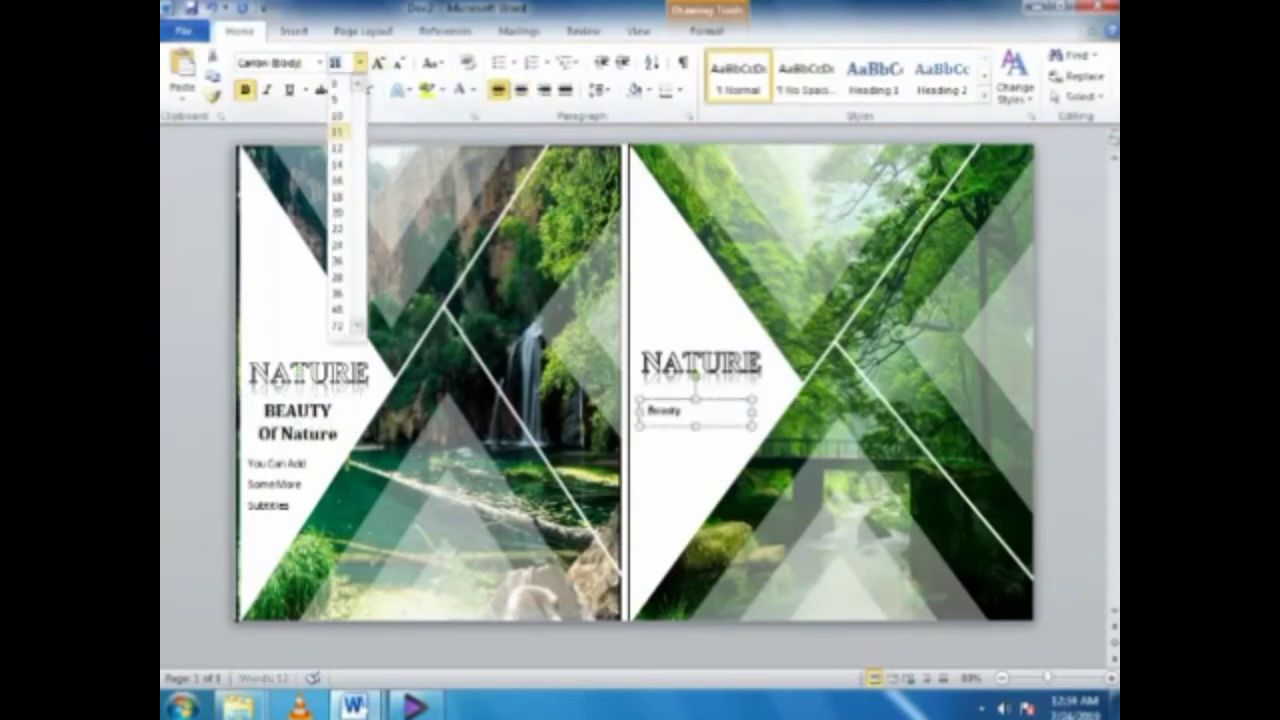
pyautogui.click(337, 196)
pyautogui.click(319, 62)
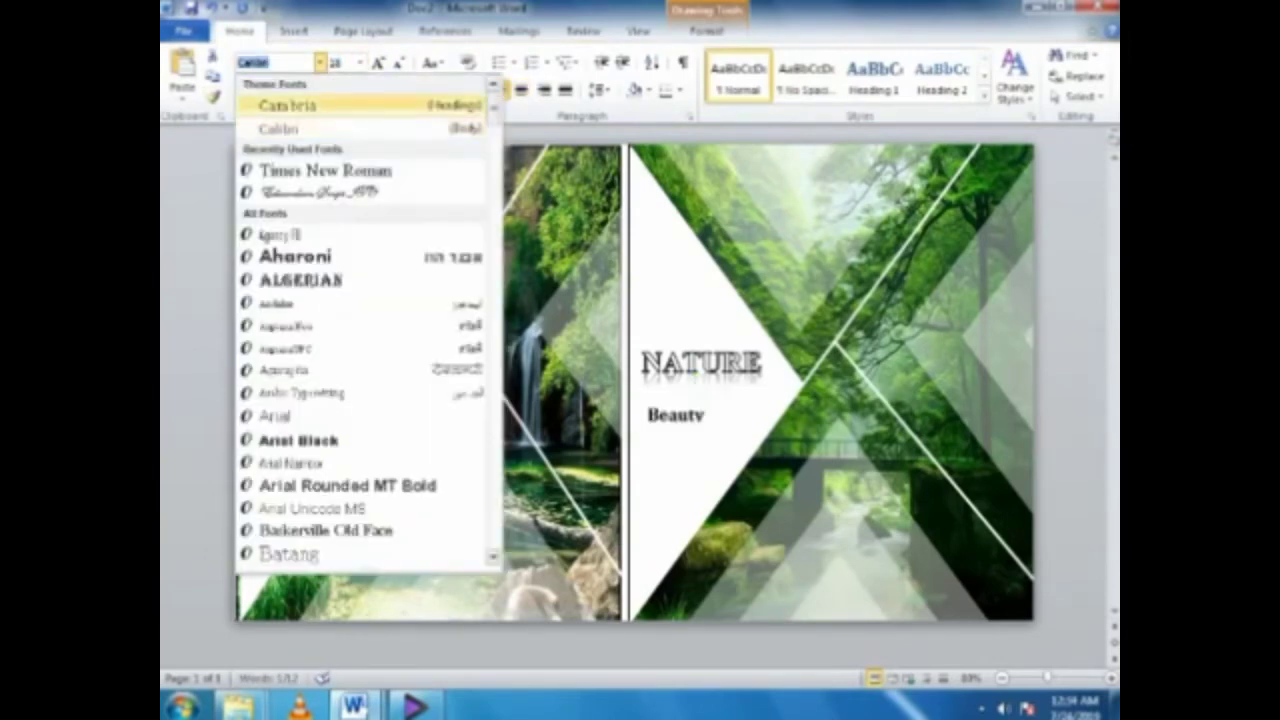
pyautogui.click(286, 106)
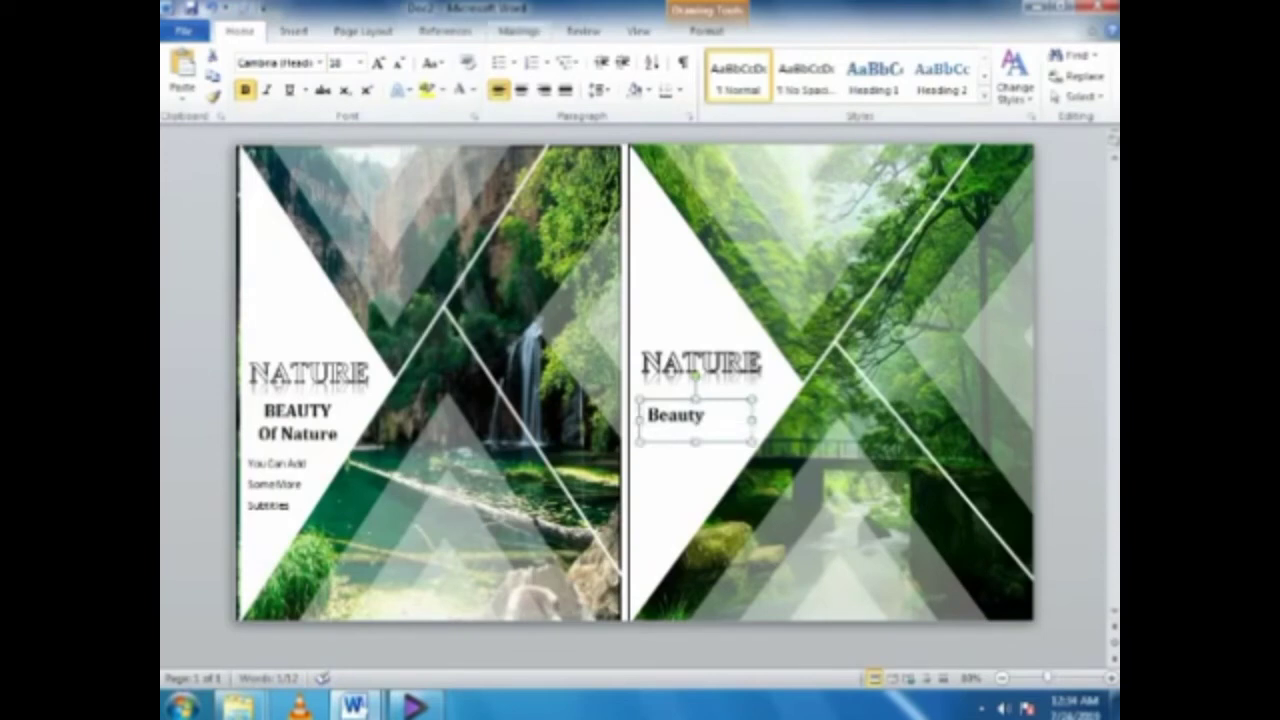
pyautogui.click(432, 62)
pyautogui.click(465, 123)
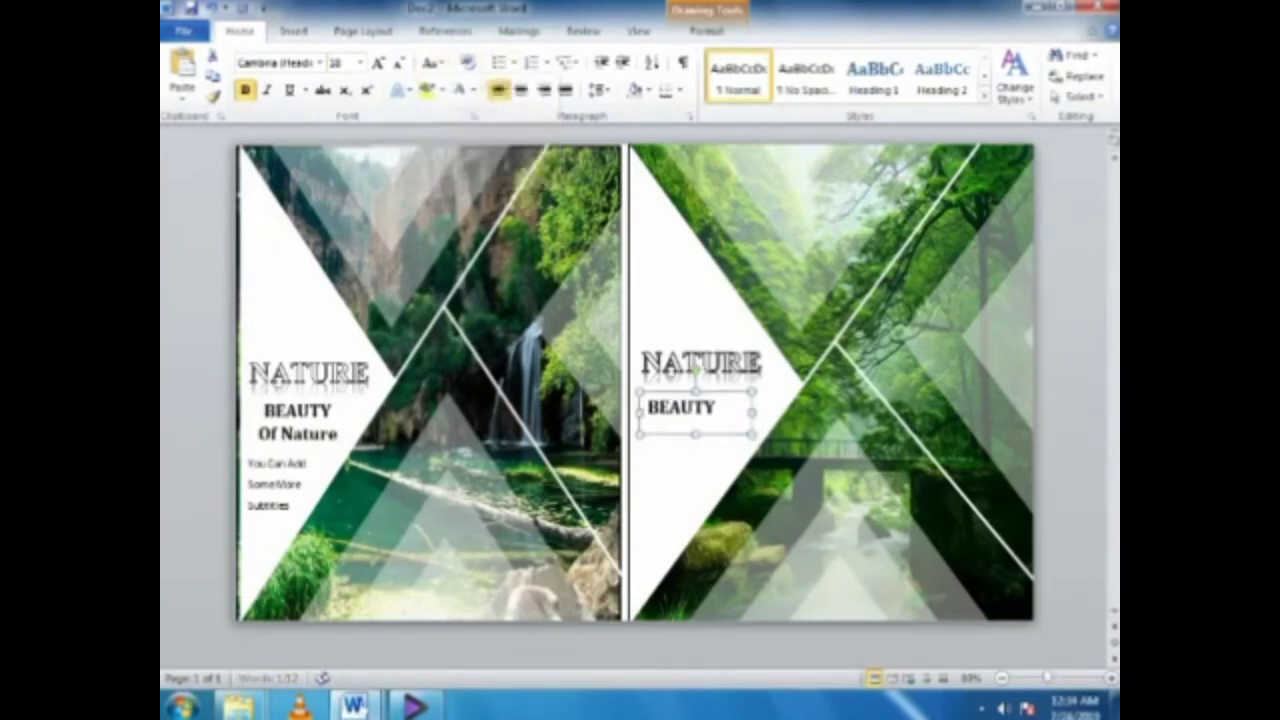
# Step: Move the BEAUTY box up closer to NATURE and centre its text
pyautogui.click(681, 404)
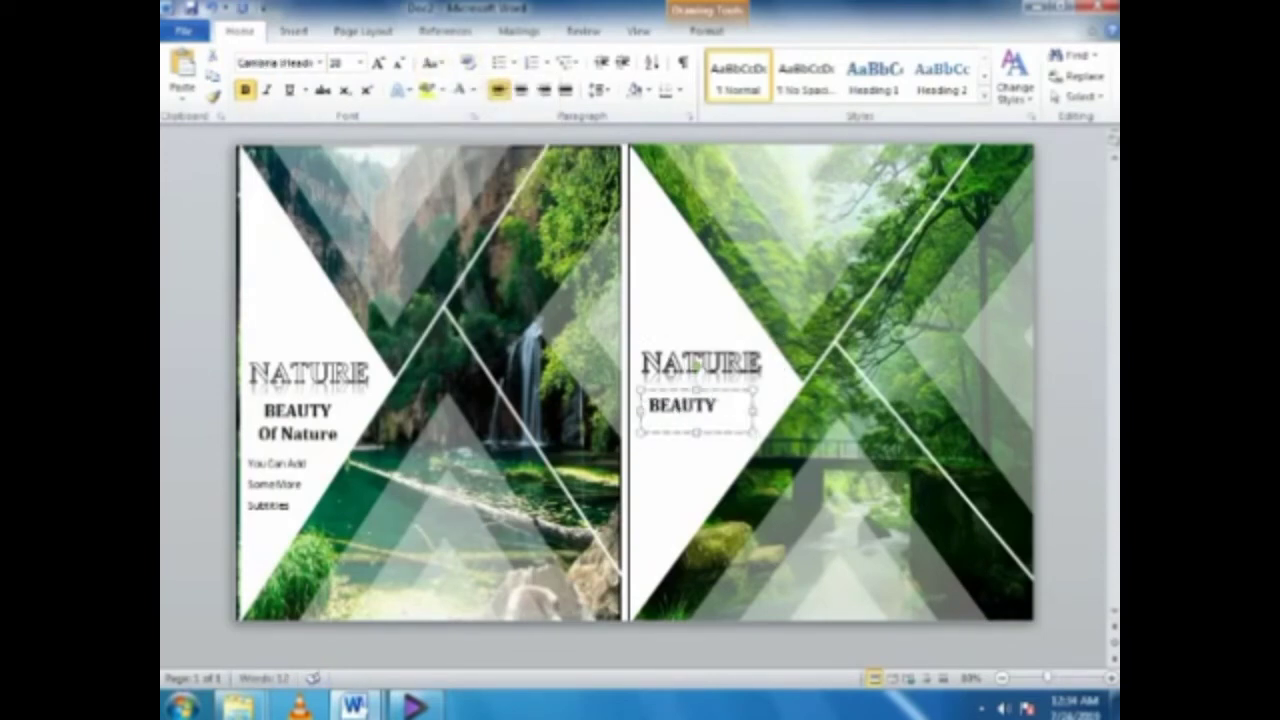
pyautogui.moveTo(697, 389); pyautogui.dragTo(697, 383)
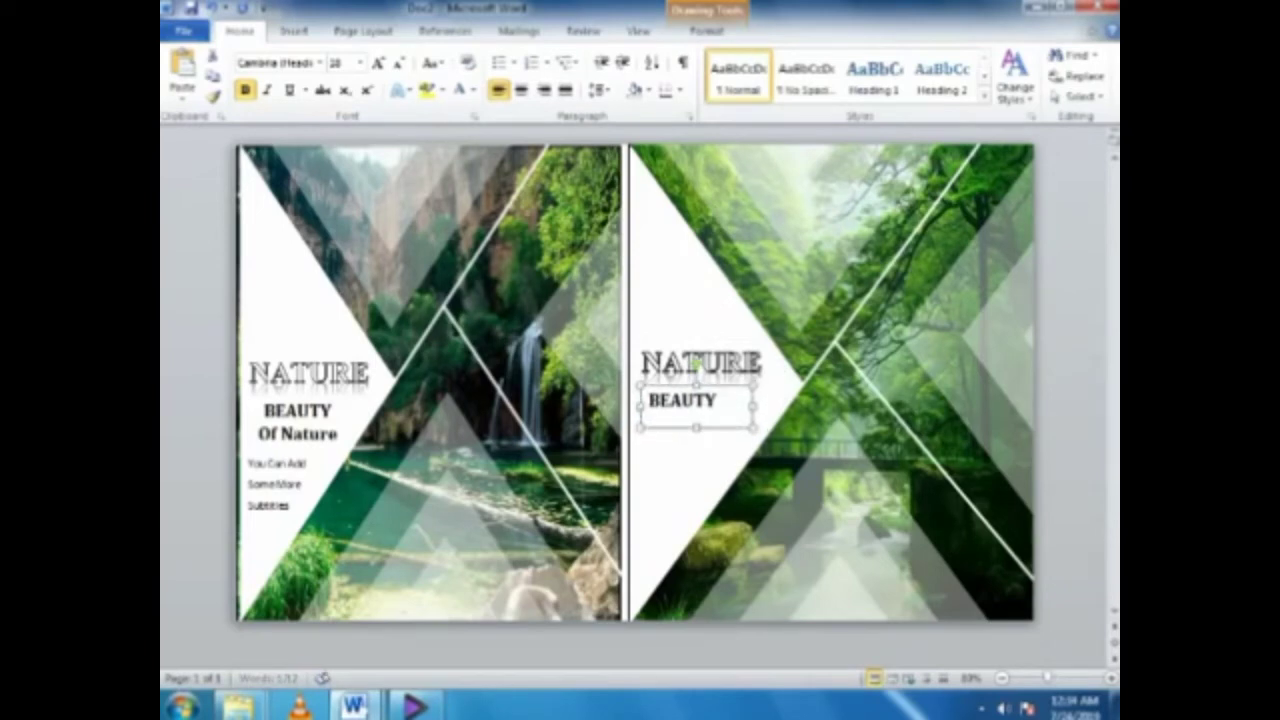
pyautogui.press('Up')
pyautogui.press('Up')
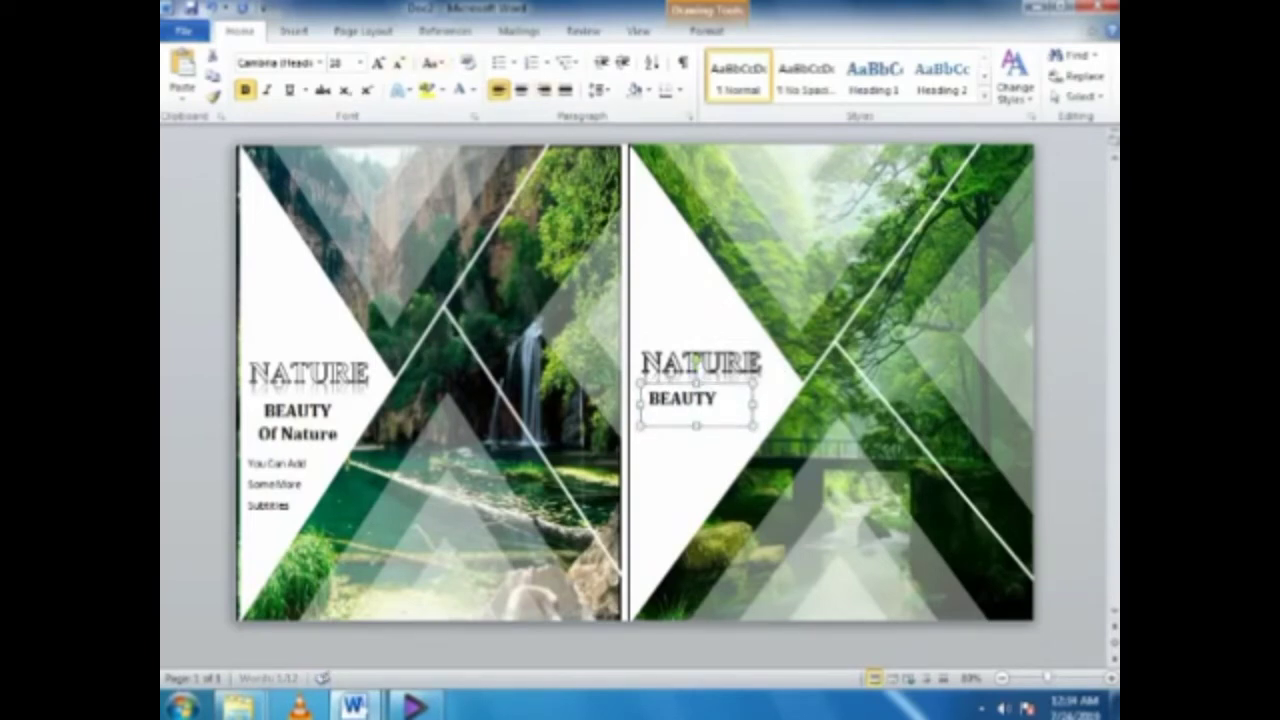
pyautogui.click(521, 90)
# Step: Draw a text box for the Of Nature line below BEAUTY on the right panel
pyautogui.click(293, 31)
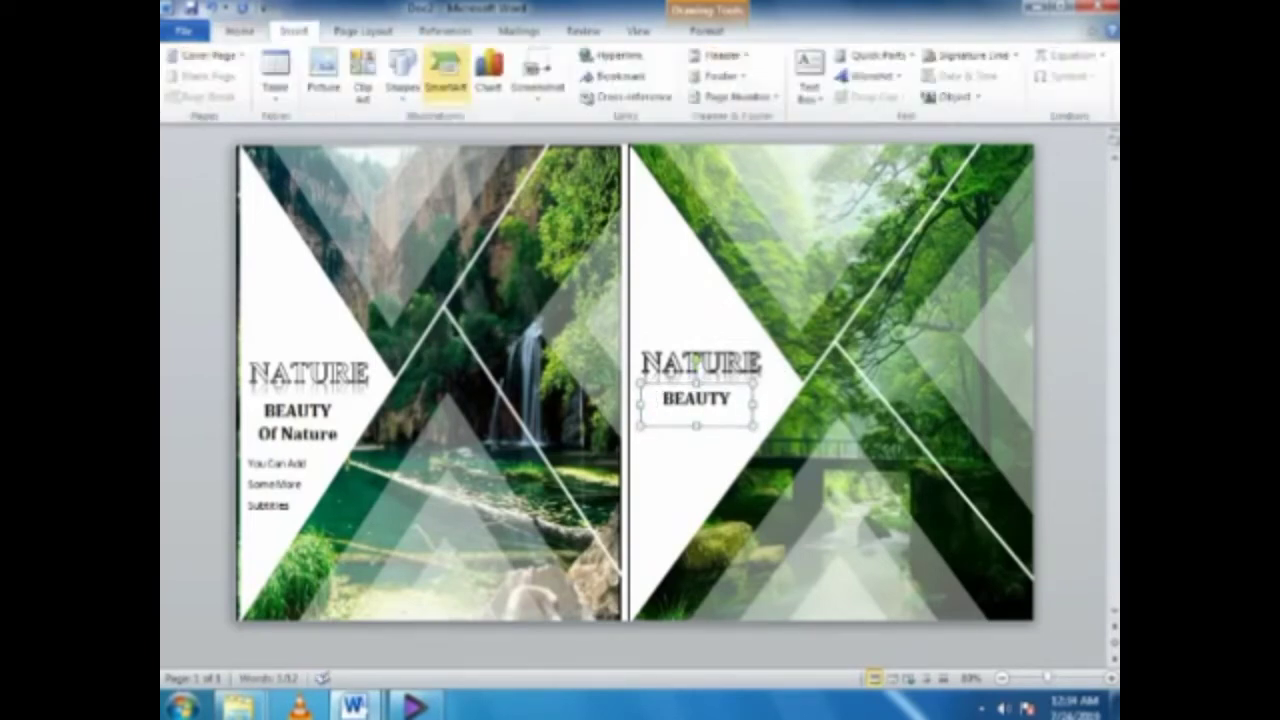
pyautogui.click(402, 75)
pyautogui.click(425, 252)
pyautogui.moveTo(640, 424)
pyautogui.mouseDown()
pyautogui.moveTo(756, 455)
pyautogui.moveTo(696, 425)
pyautogui.mouseUp()
pyautogui.write('Of Nature')
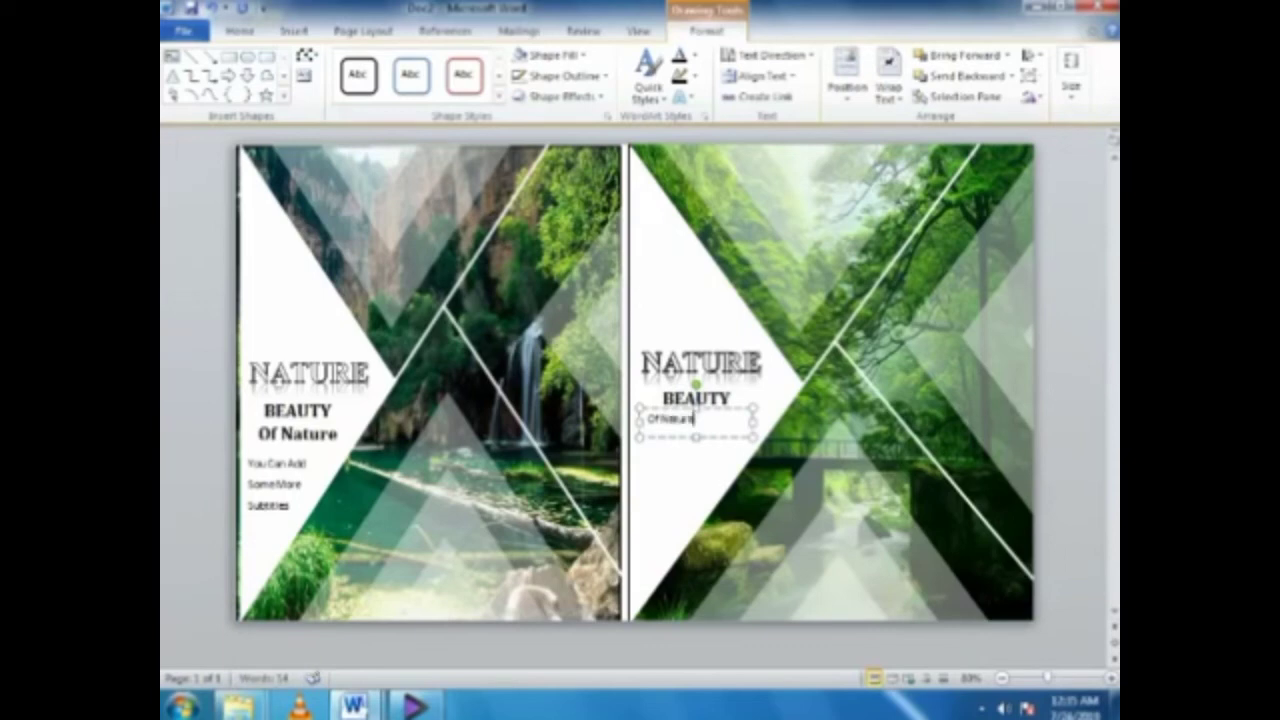
# Step: Make the right-page Of Nature text bold, 18 pt Cambria, centred like the left panel's
pyautogui.click(240, 31)
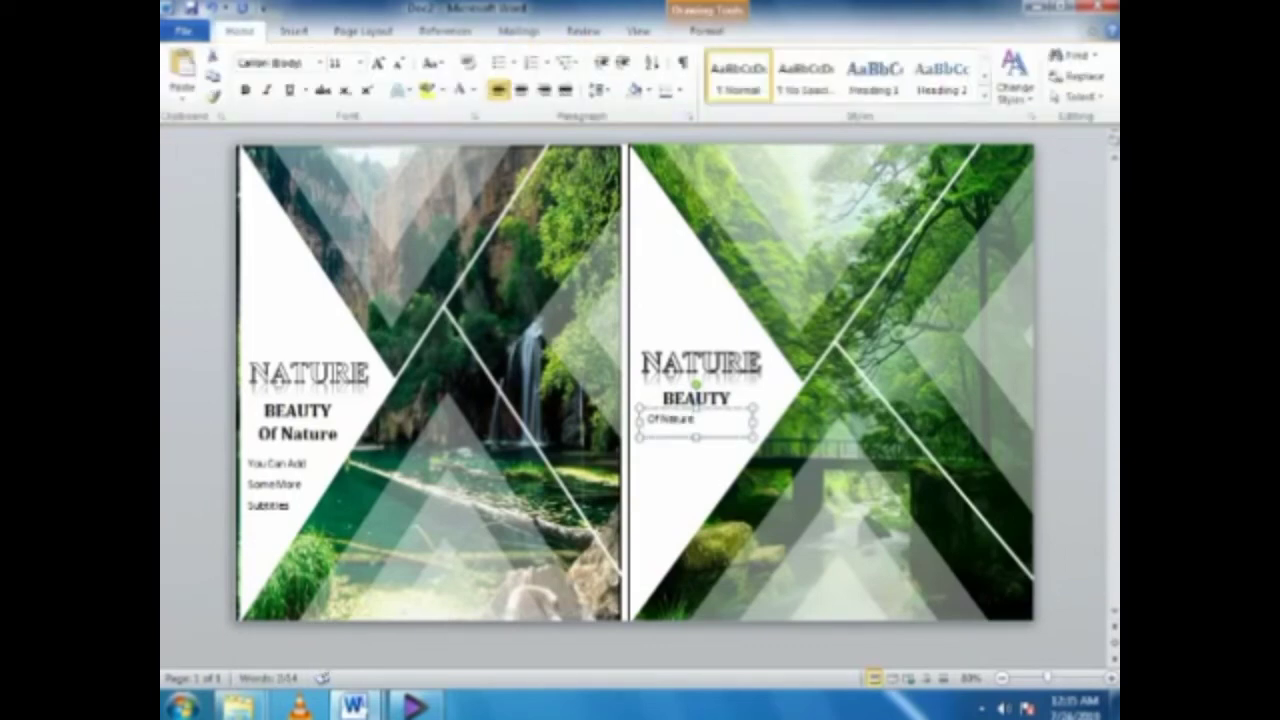
pyautogui.click(297, 432)
pyautogui.click(692, 419)
pyautogui.click(245, 90)
pyautogui.click(319, 62)
pyautogui.click(286, 106)
pyautogui.click(360, 62)
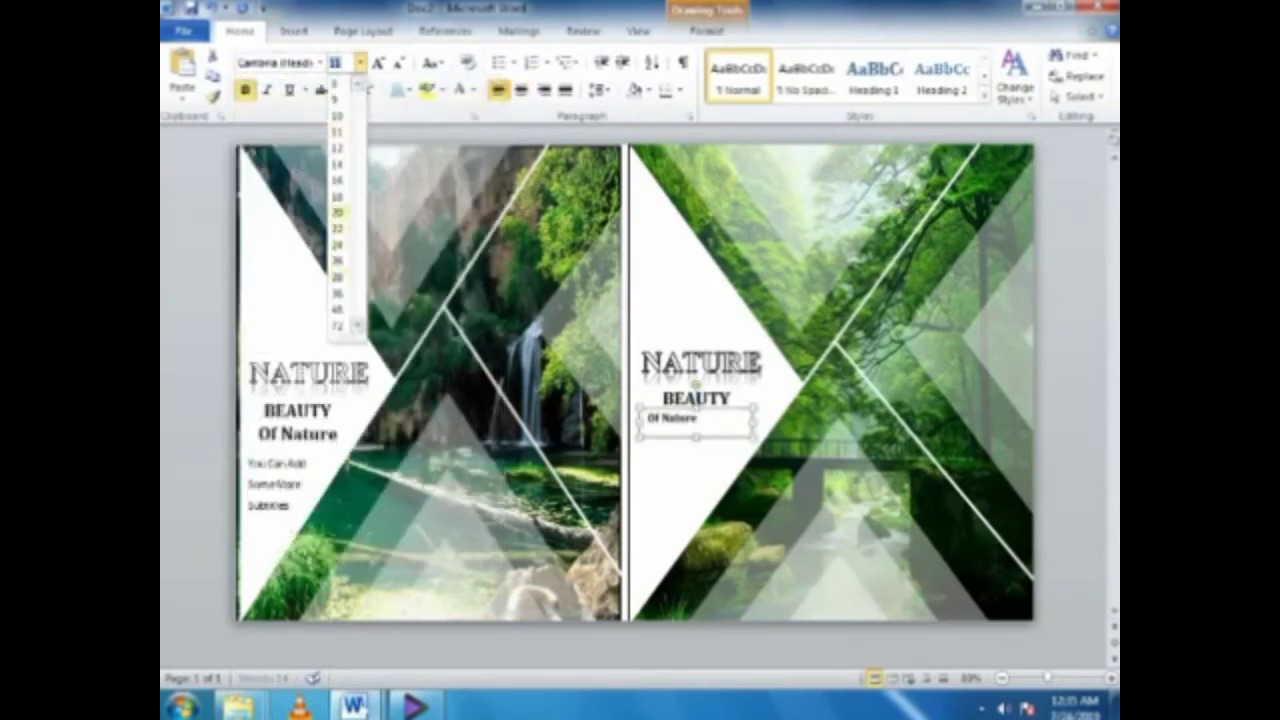
pyautogui.click(337, 196)
pyautogui.click(521, 90)
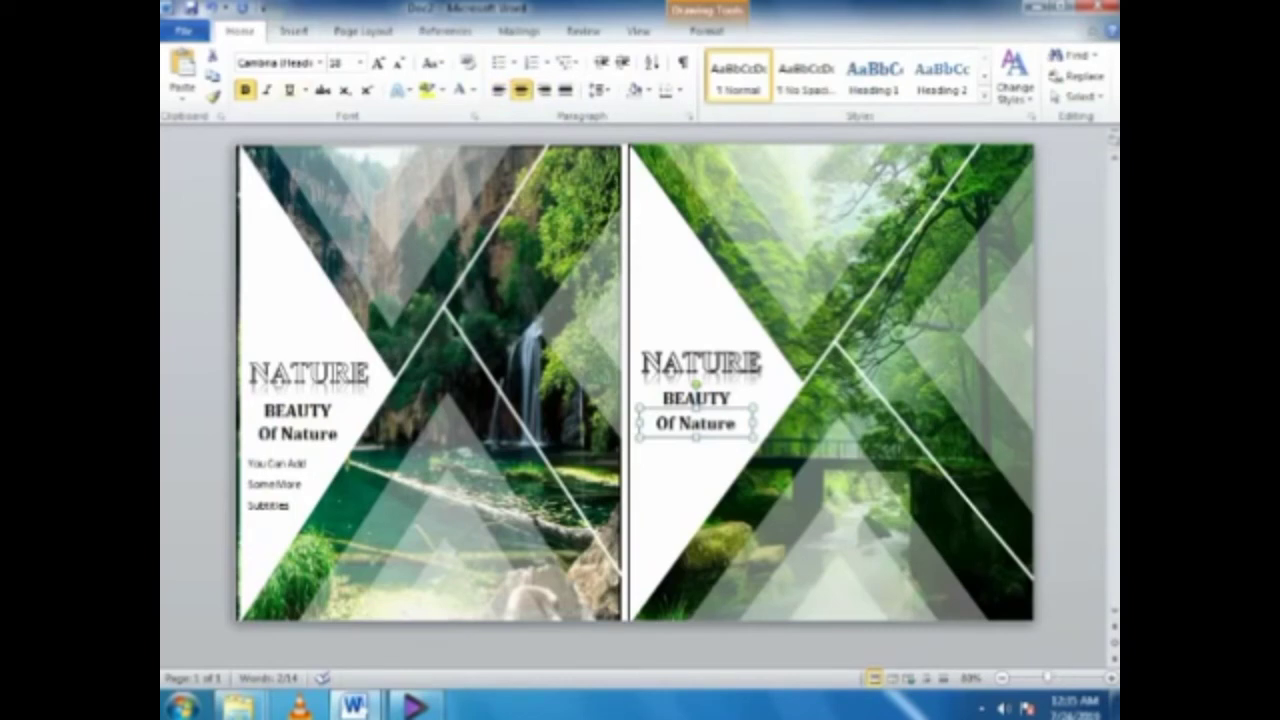
pyautogui.click(283, 463)
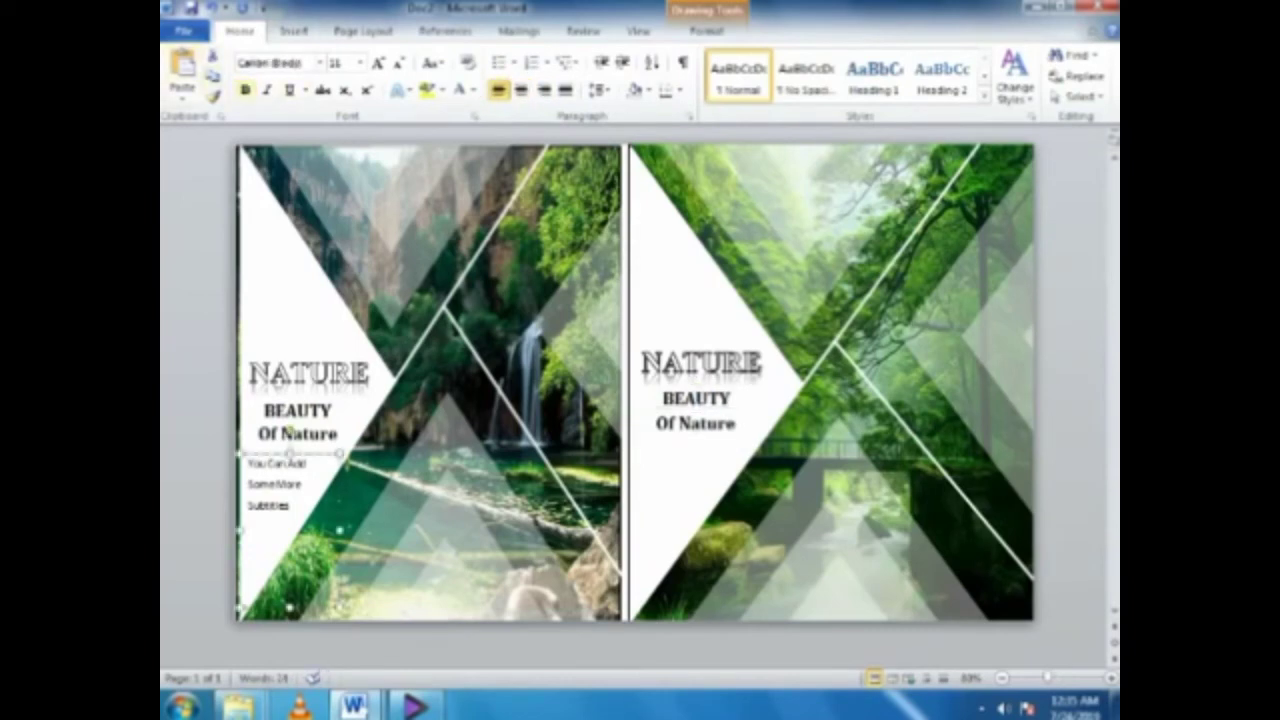
# Step: Paste a copy of the left subtitle box and position it below Of Nature on the right panel
pyautogui.hotkey('ctrl', 'v')
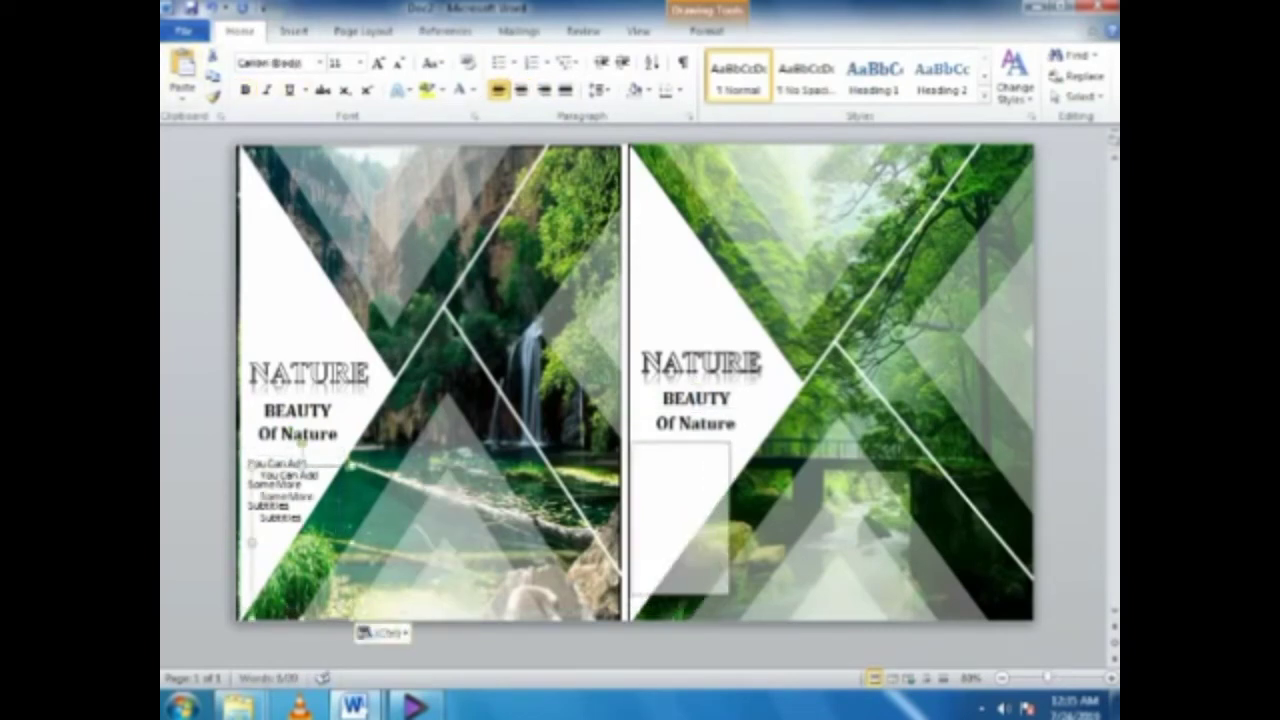
pyautogui.moveTo(290, 490); pyautogui.dragTo(674, 466)
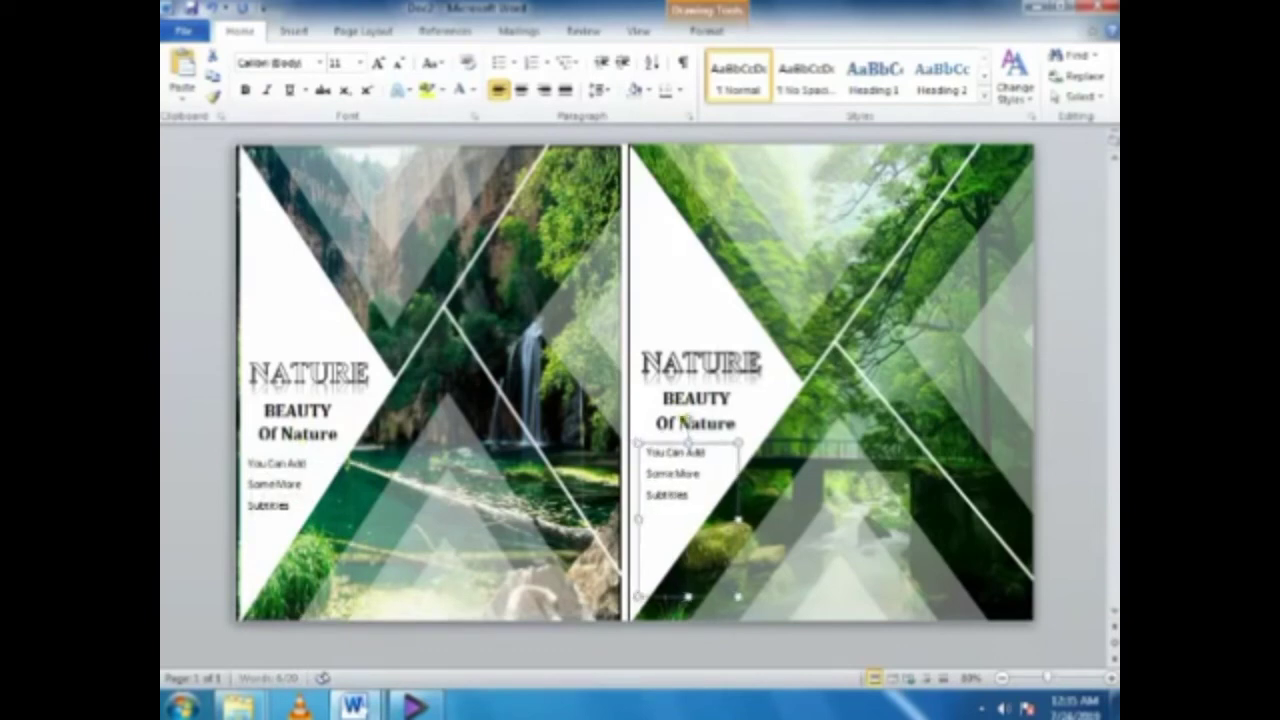
pyautogui.press('Down')
pyautogui.press('Down')
pyautogui.press('Down')
pyautogui.press('Down')
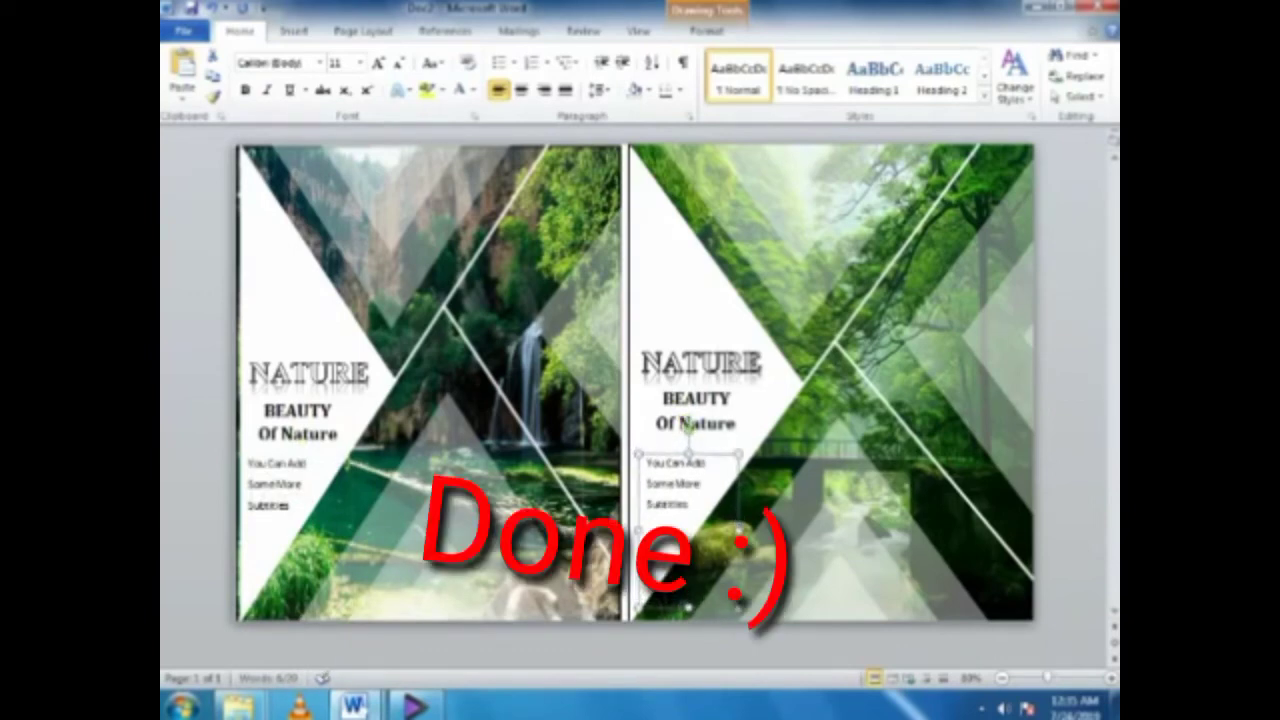
pyautogui.click(850, 300)
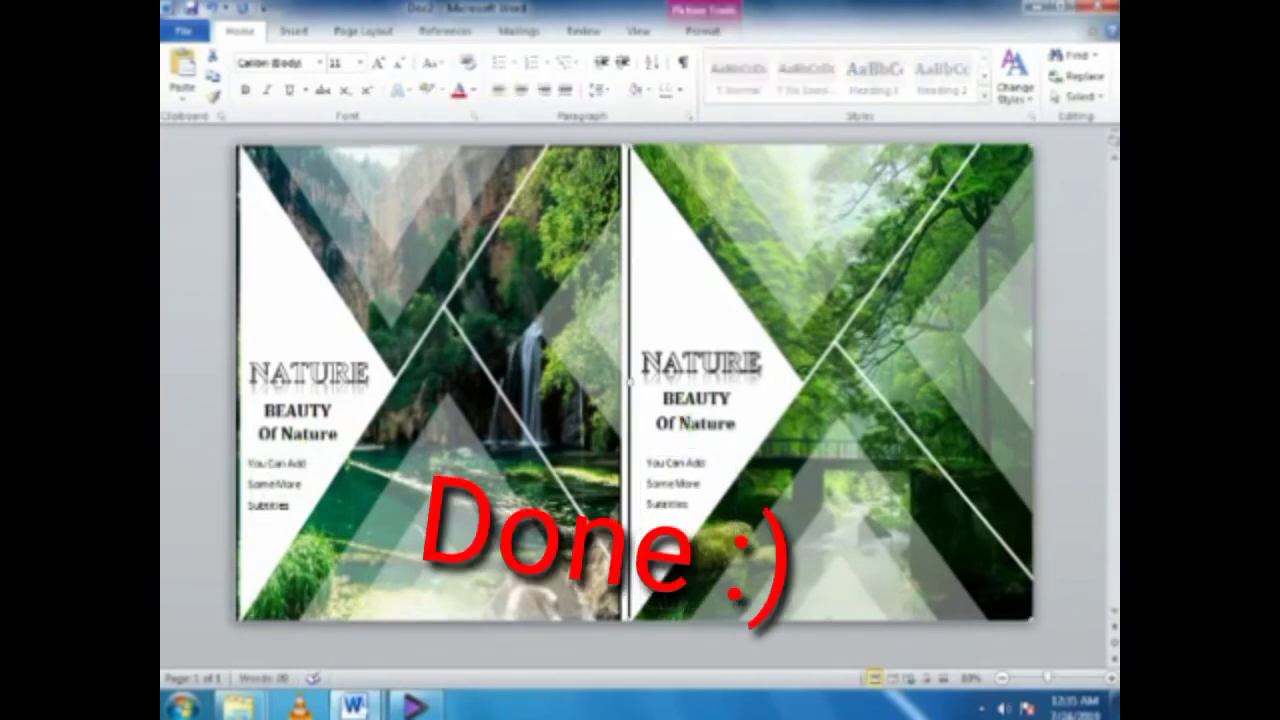